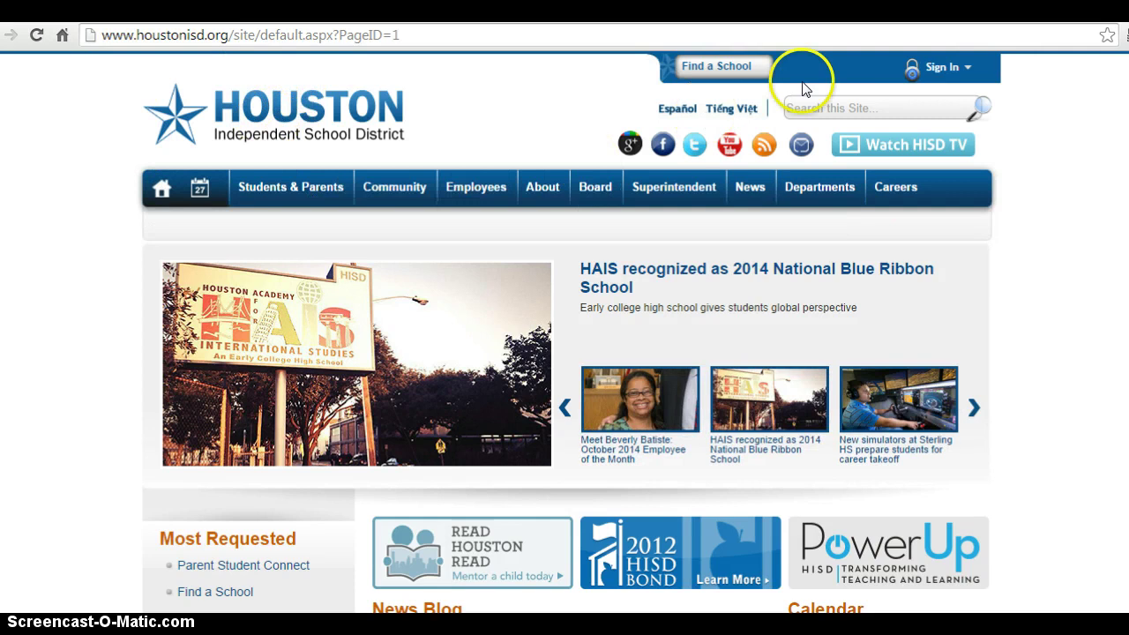
- Search the Houston ISD site for "library services" and open the Library Services Digital Resources result
{"action": "left_click", "coordinate": [847, 104]}
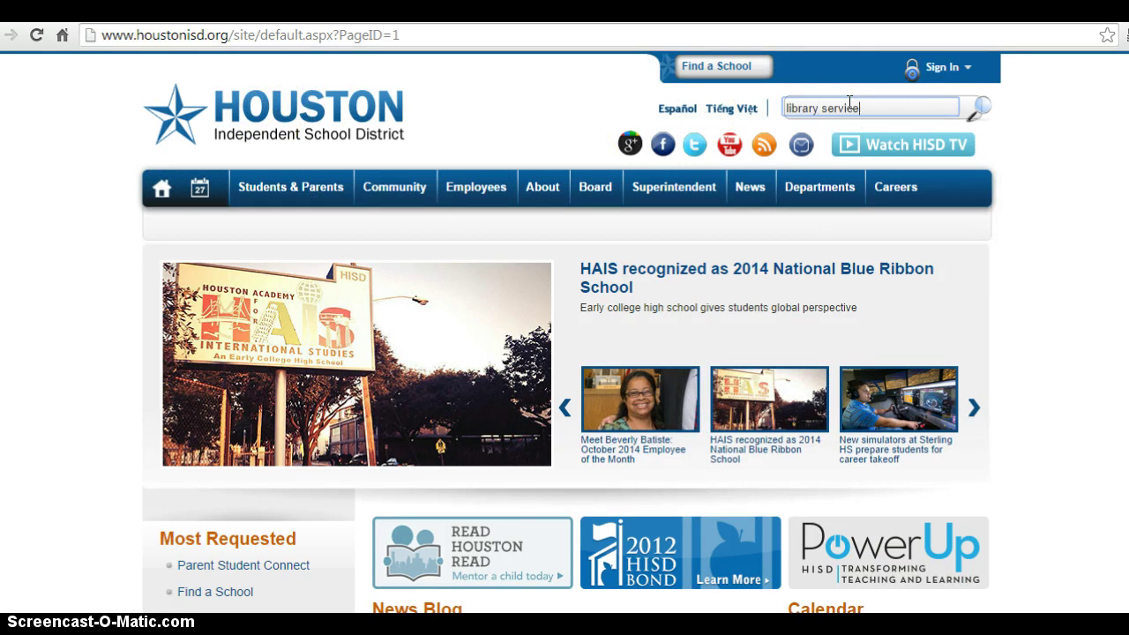
{"action": "key", "text": "Return"}
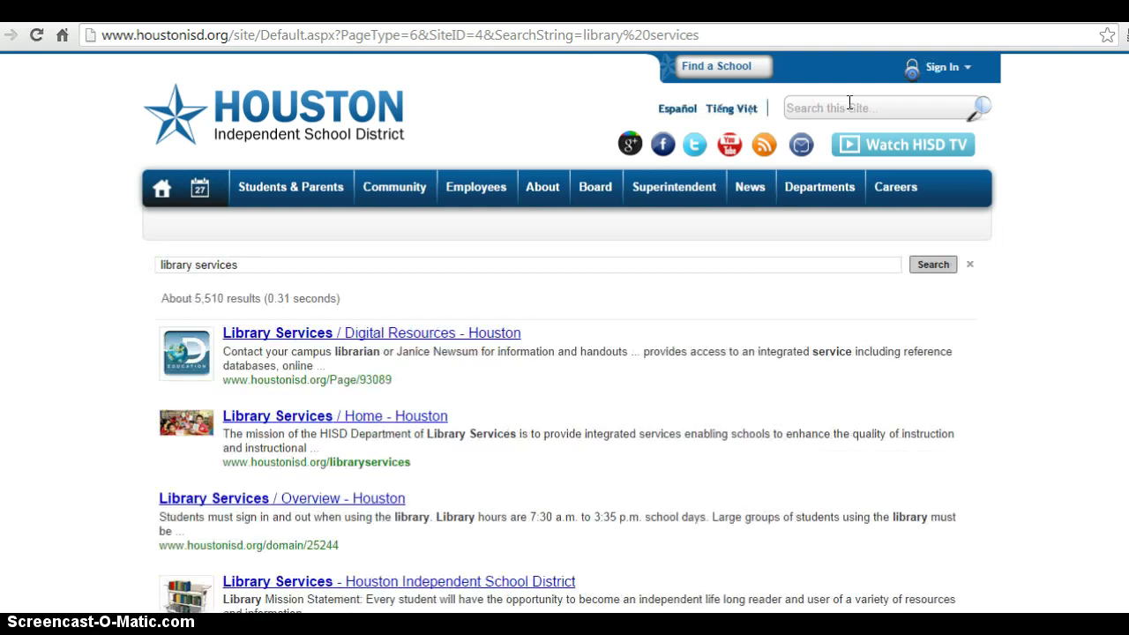
{"action": "left_click", "coordinate": [440, 341]}
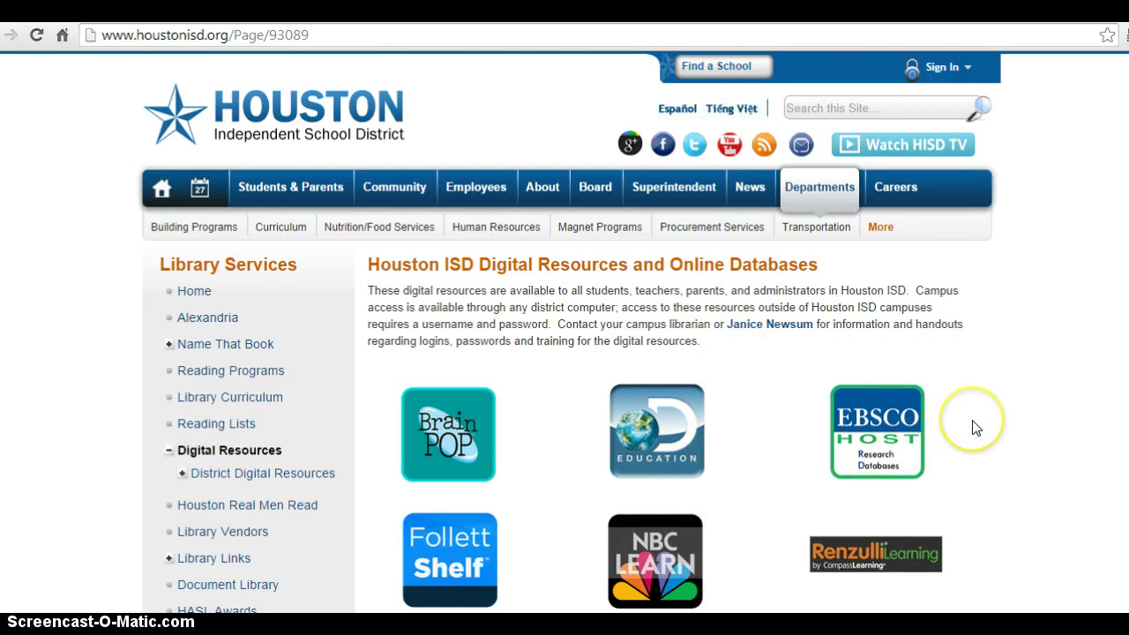
- Open the EBSCO Host research databases from the digital resources page and dismiss the added-file notification
{"action": "scroll", "coordinate": [976, 432], "scroll_direction": "down", "scroll_amount": 3}
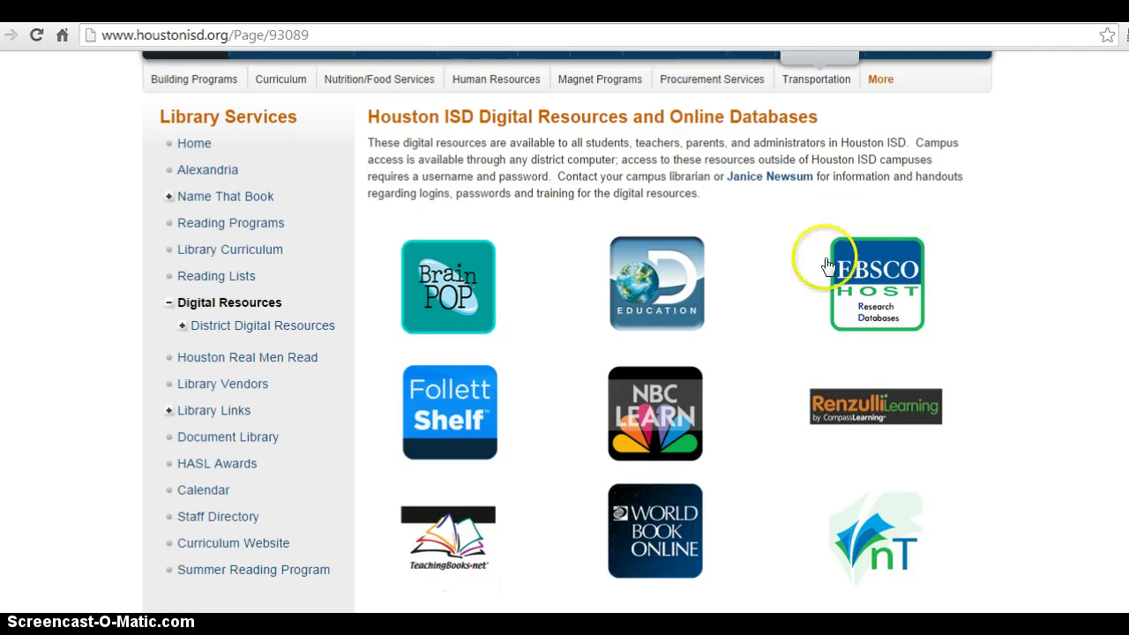
{"action": "left_click", "coordinate": [867, 291]}
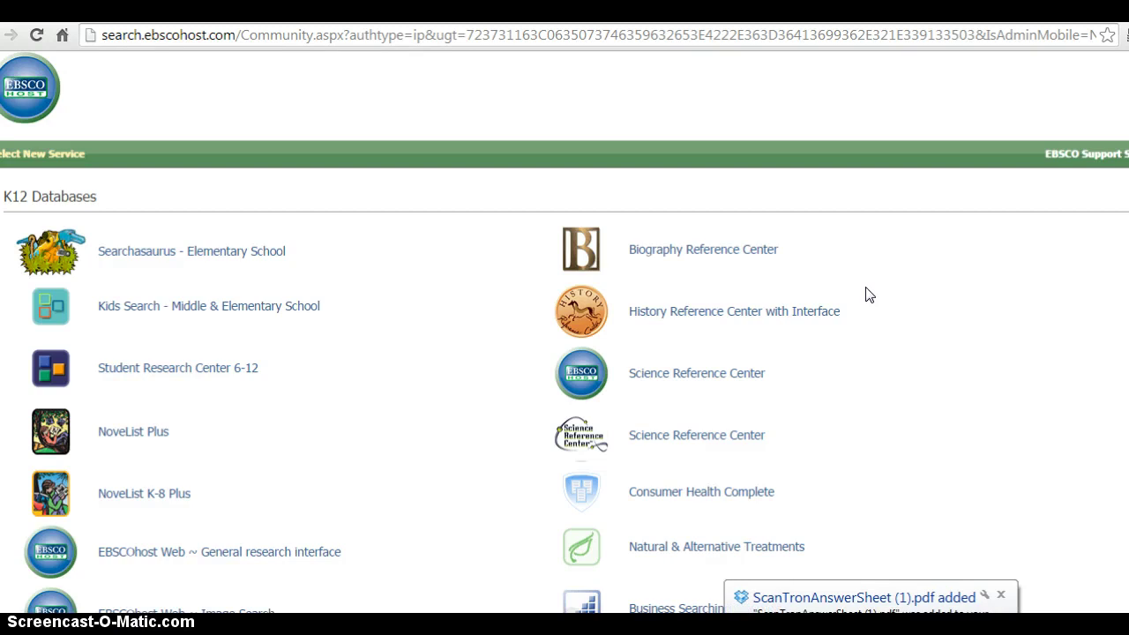
{"action": "left_click", "coordinate": [1002, 597]}
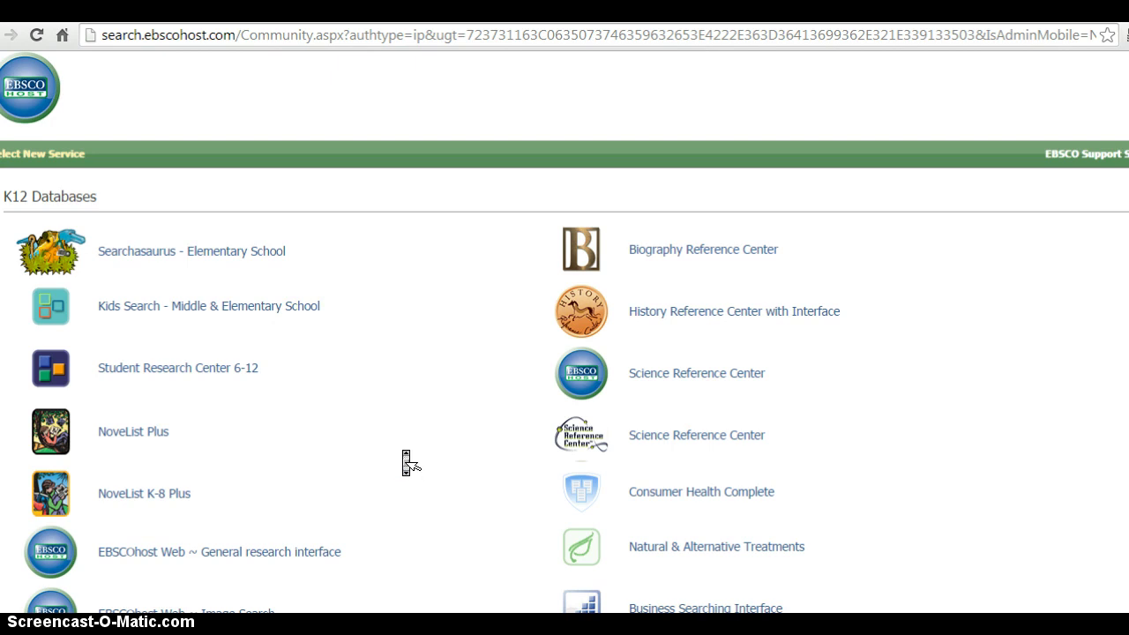
- Open the EBSCOhost Web general research interface from the K12 Databases list
{"action": "left_click", "coordinate": [404, 459]}
{"action": "left_click", "coordinate": [537, 325]}
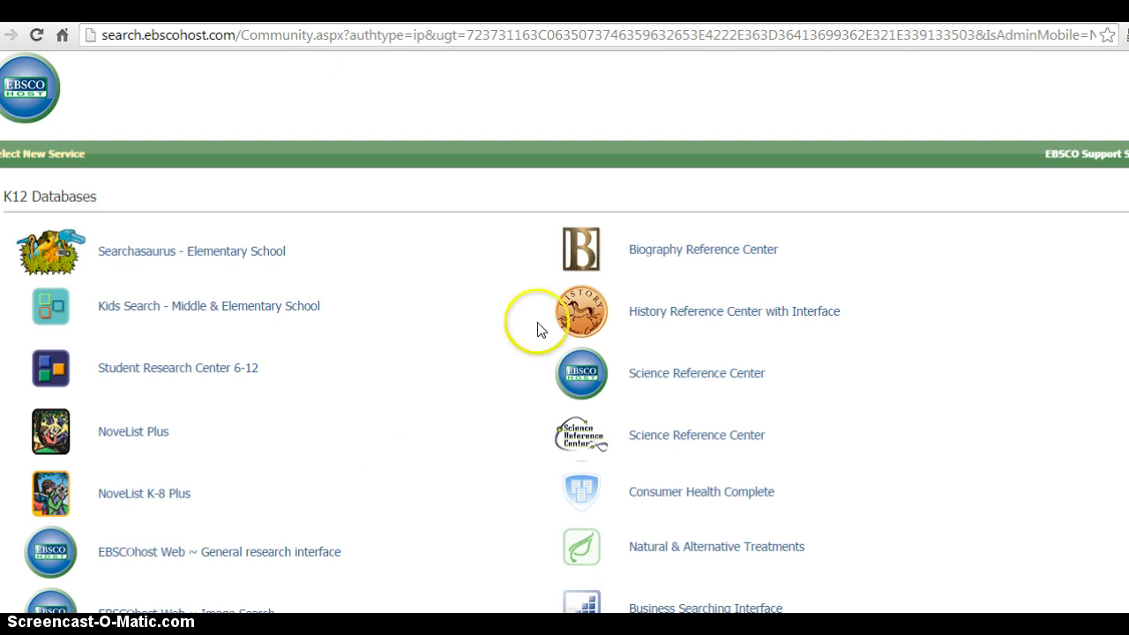
{"action": "scroll", "coordinate": [565, 353], "scroll_direction": "down", "scroll_amount": 2}
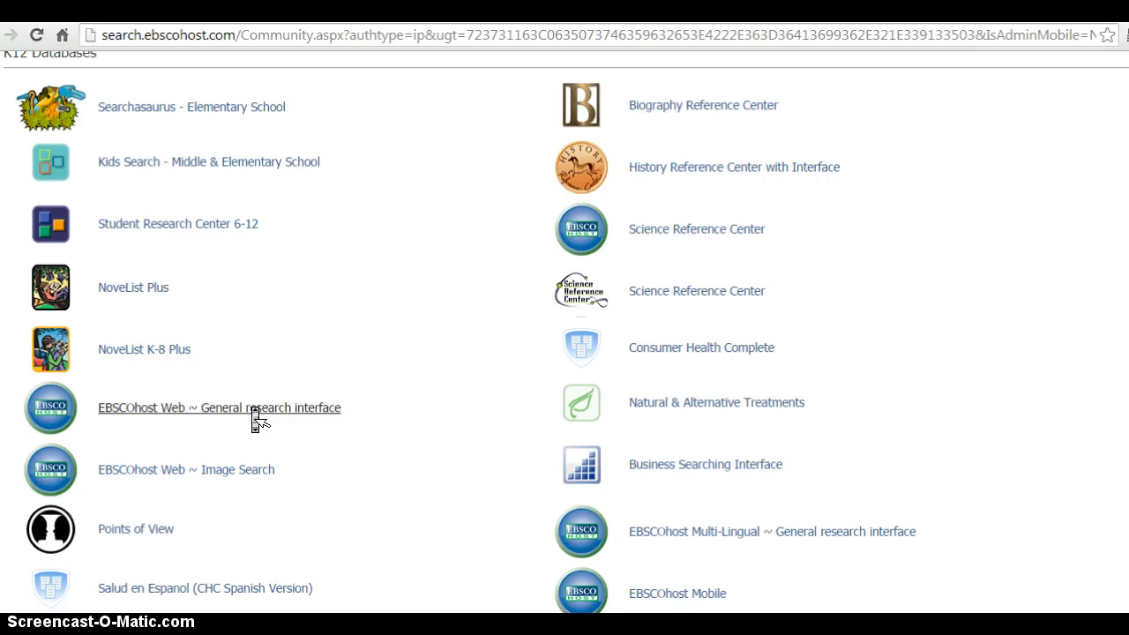
{"action": "scroll", "coordinate": [256, 420], "scroll_direction": "down", "scroll_amount": 2}
{"action": "scroll", "coordinate": [253, 417], "scroll_direction": "up", "scroll_amount": 1}
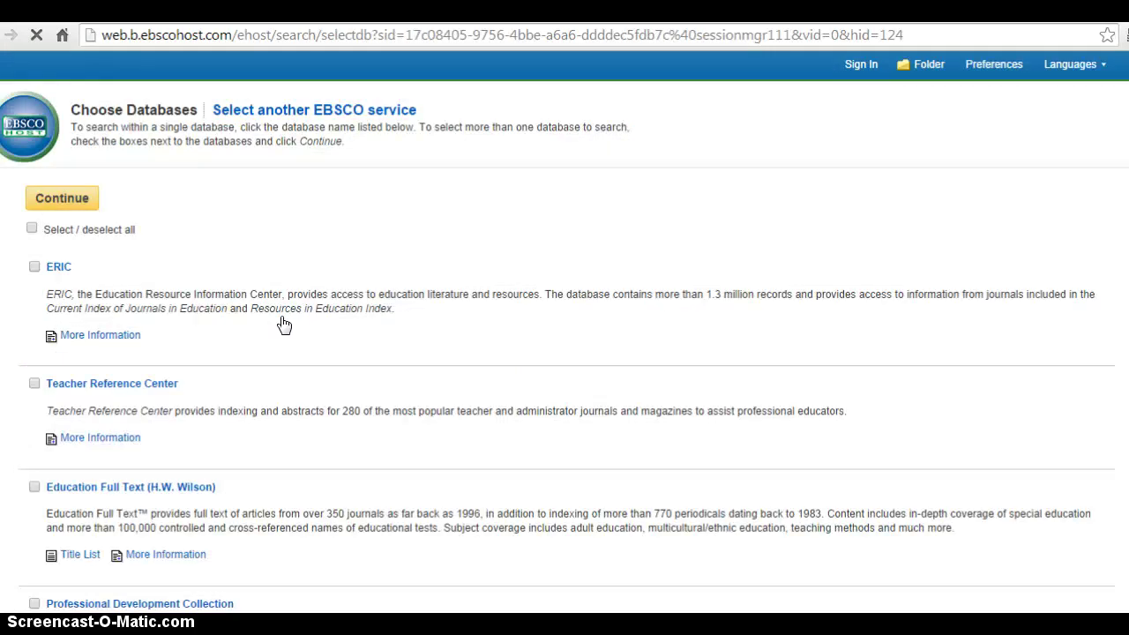
- Select the Science Reference Center and Science & Technology Collection databases for searching
{"action": "middle_click", "coordinate": [284, 326]}
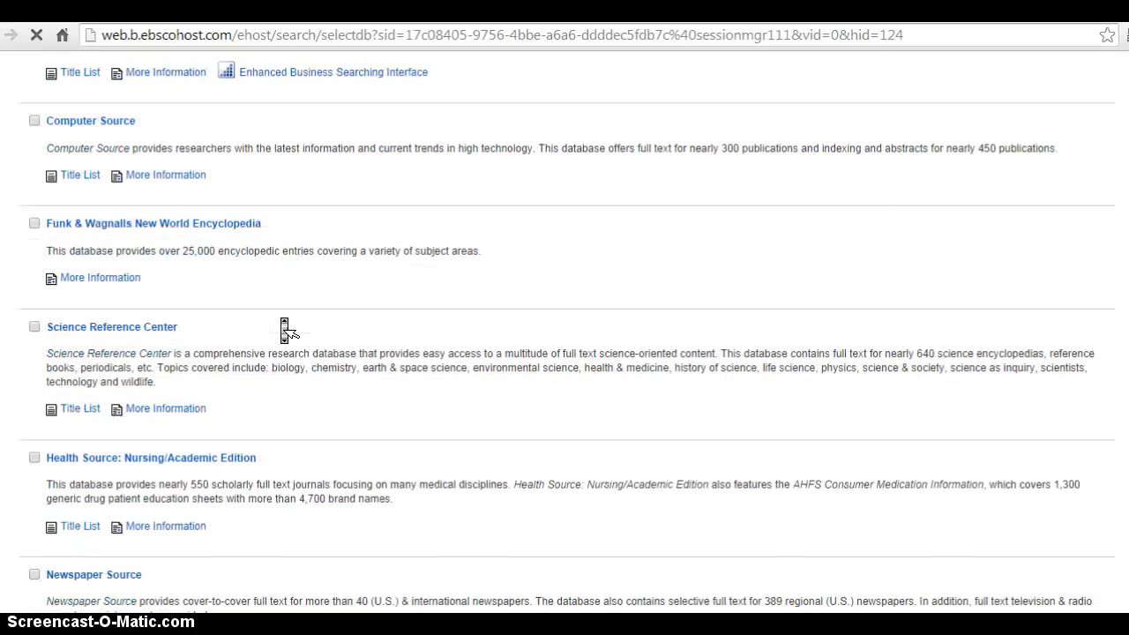
{"action": "middle_click", "coordinate": [284, 326]}
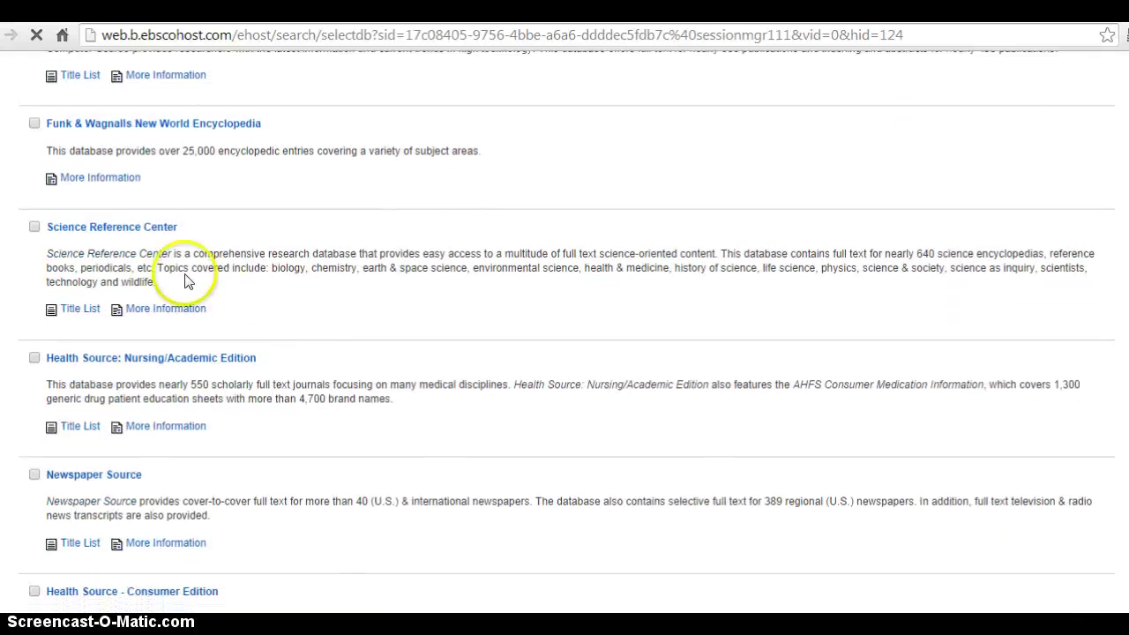
{"action": "left_click", "coordinate": [35, 228]}
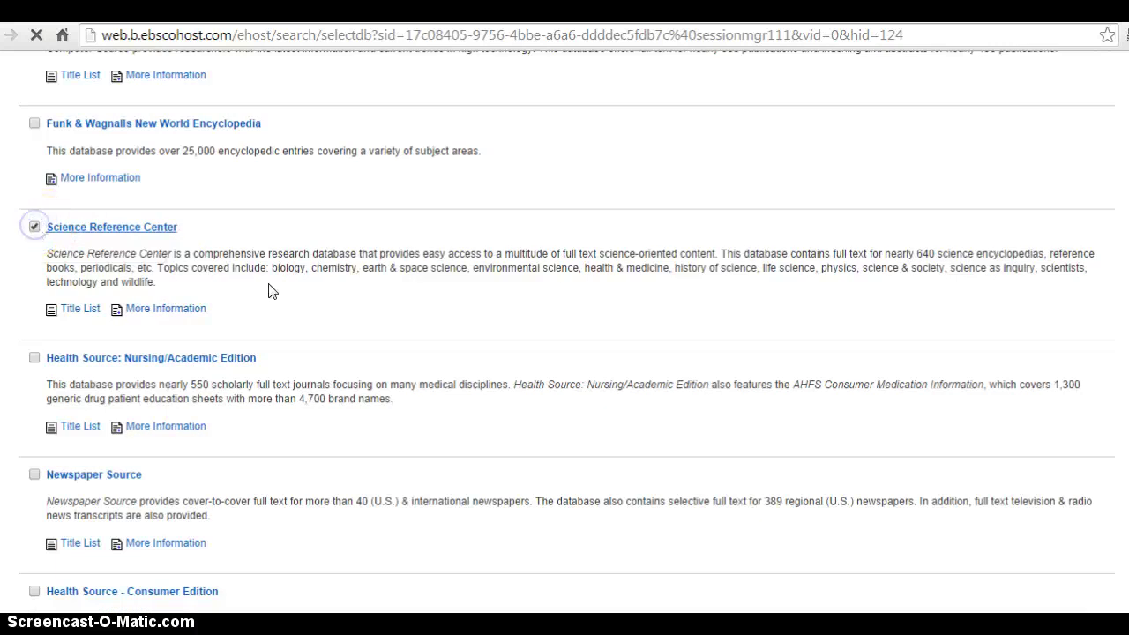
{"action": "middle_click", "coordinate": [377, 336]}
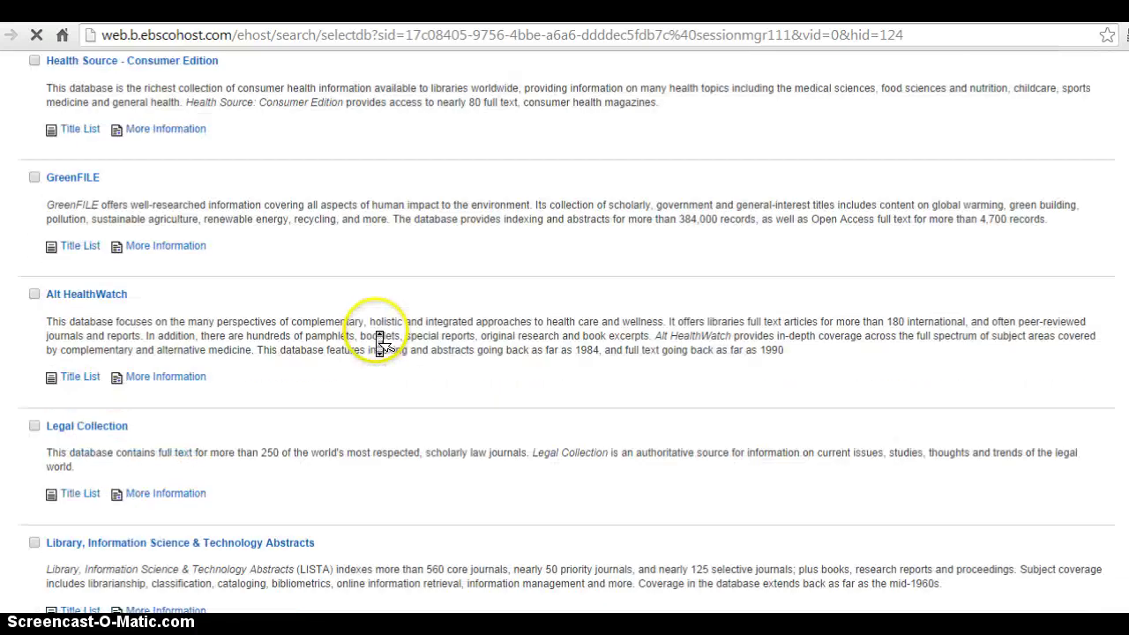
{"action": "middle_click", "coordinate": [377, 346]}
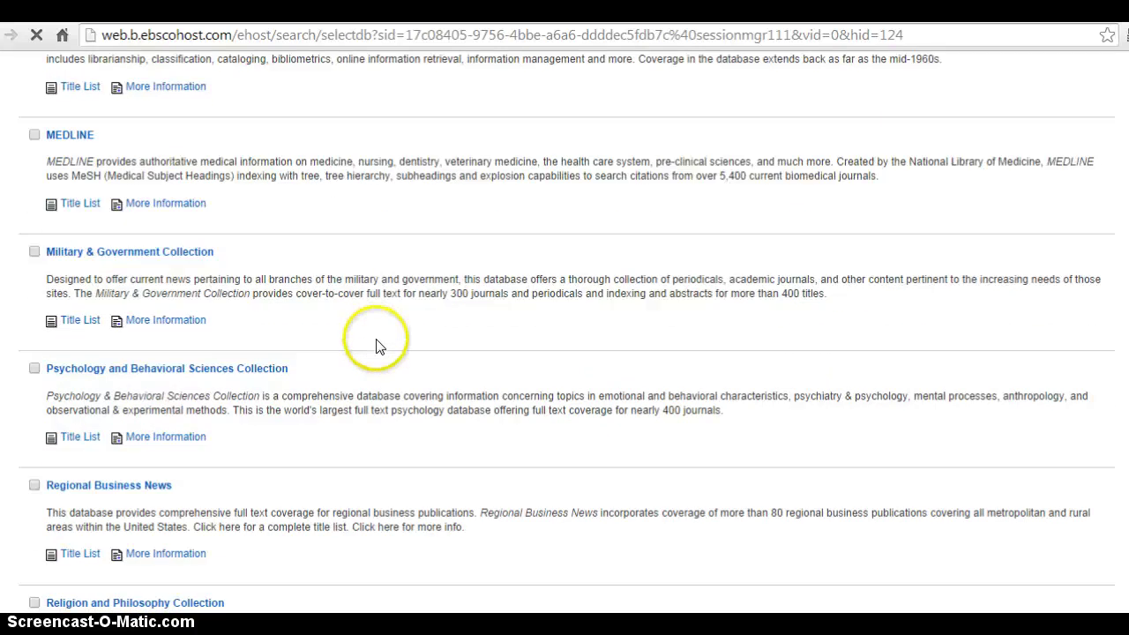
{"action": "middle_click", "coordinate": [378, 346]}
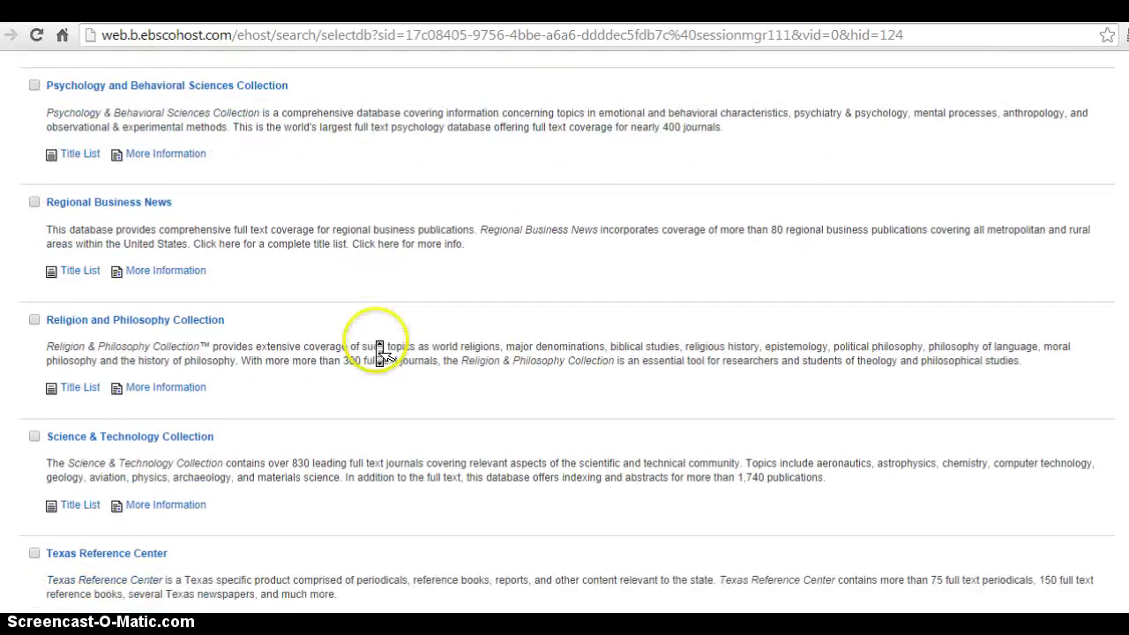
{"action": "left_click", "coordinate": [34, 419]}
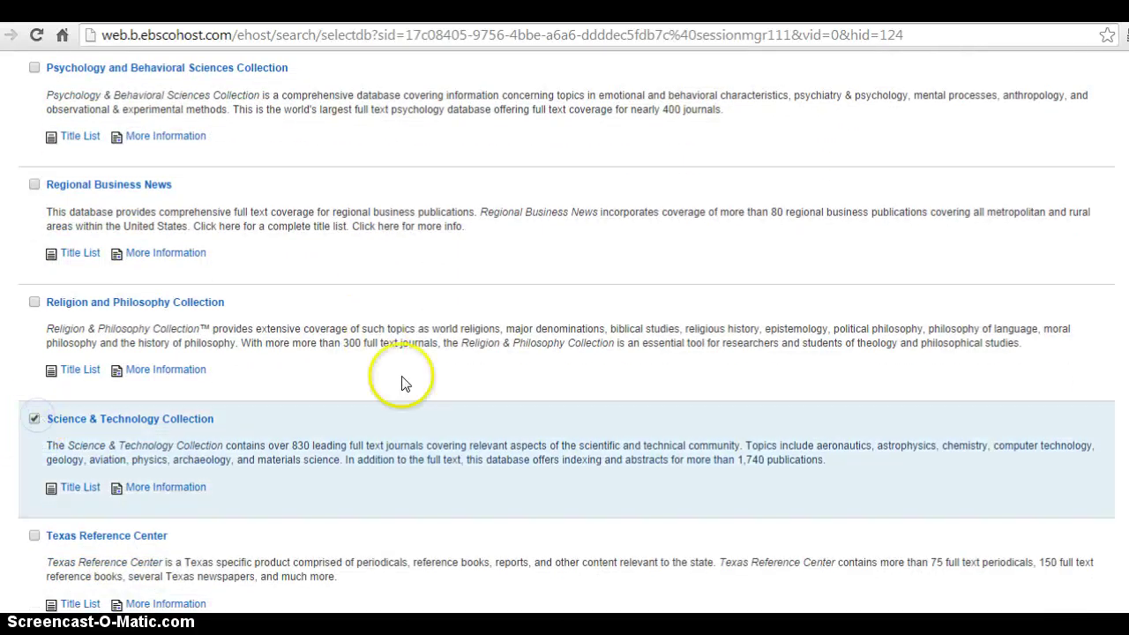
- Continue to the search page with the selected databases and show the full list of databases being searched
{"action": "middle_click", "coordinate": [533, 393]}
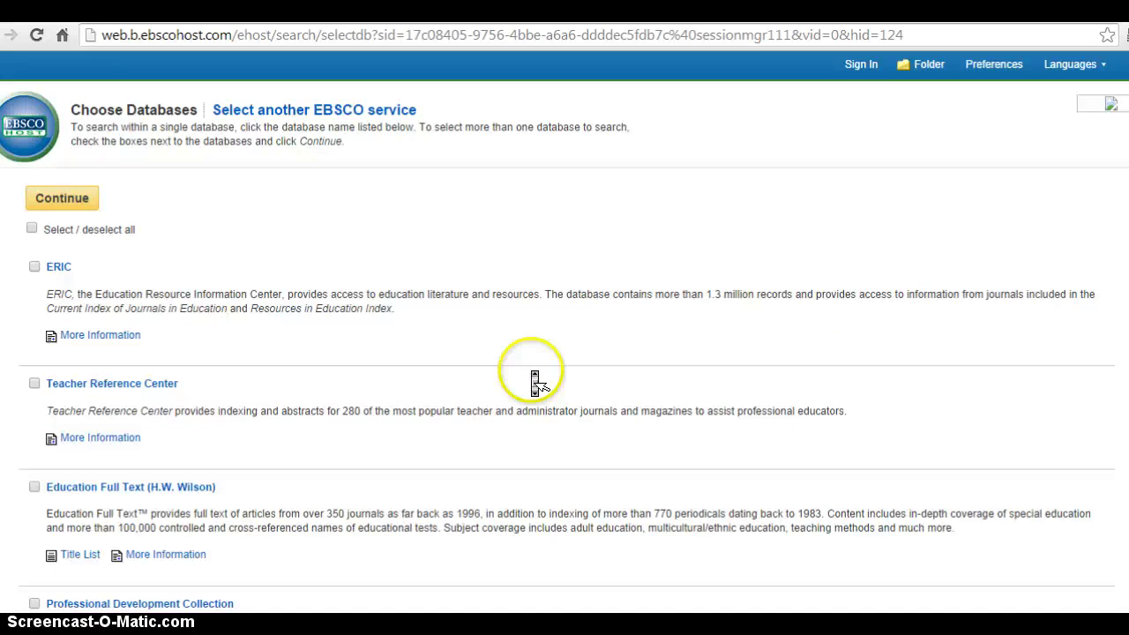
{"action": "middle_click", "coordinate": [519, 376]}
{"action": "left_click", "coordinate": [73, 201]}
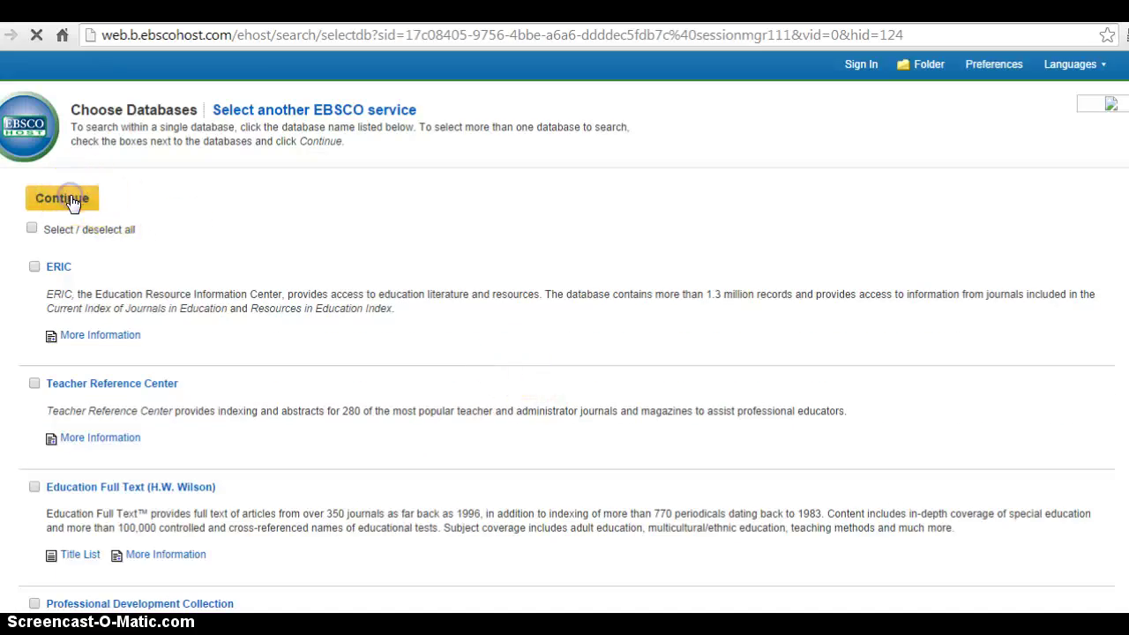
{"action": "middle_click", "coordinate": [453, 366]}
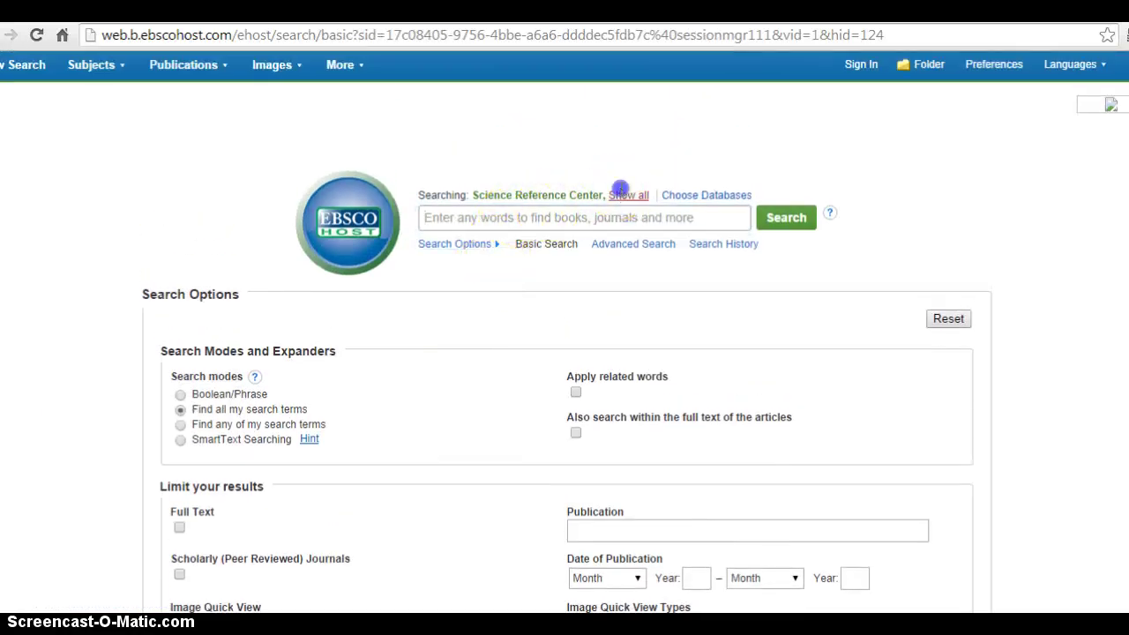
{"action": "left_click", "coordinate": [615, 195]}
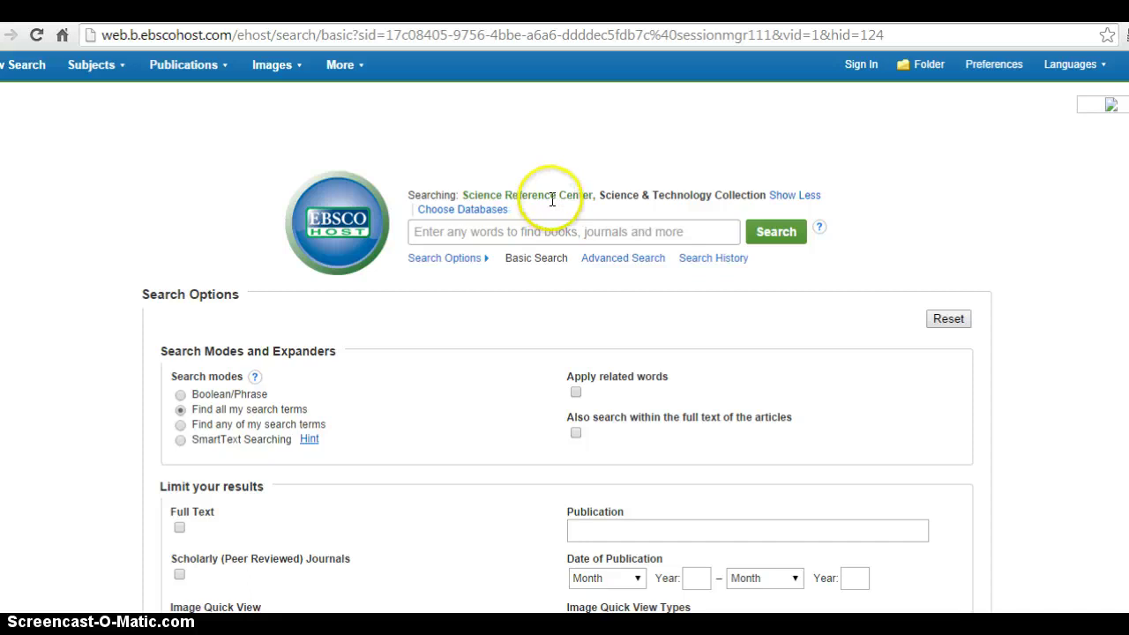
- Enter "dark matter" as the search term and limit the results to full text
{"action": "left_click", "coordinate": [612, 232]}
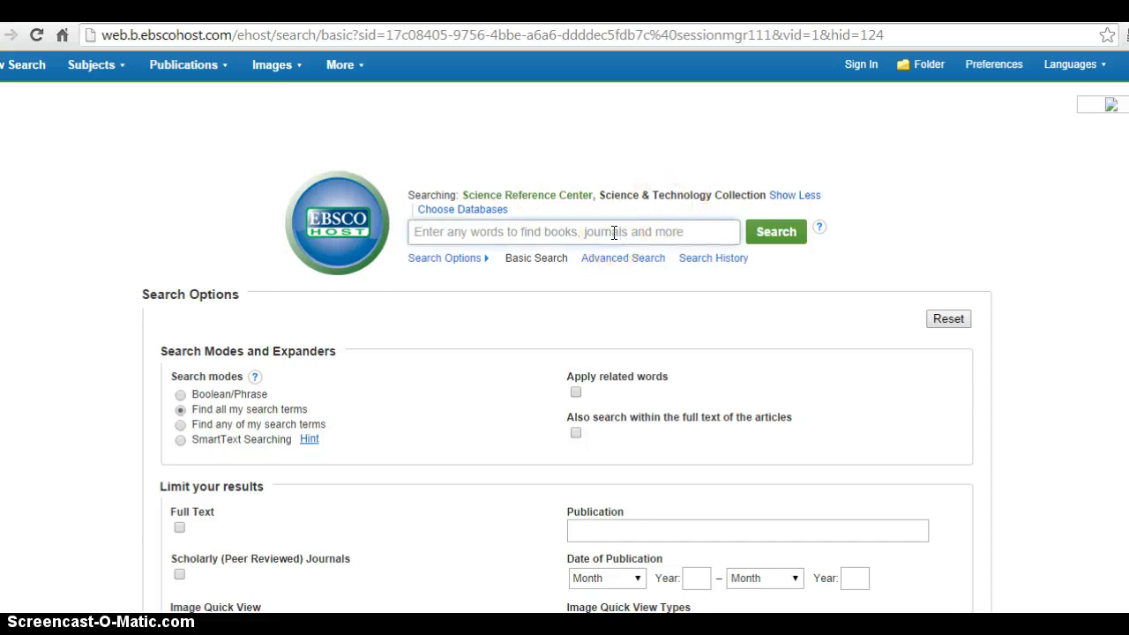
{"action": "type", "text": "dark matter"}
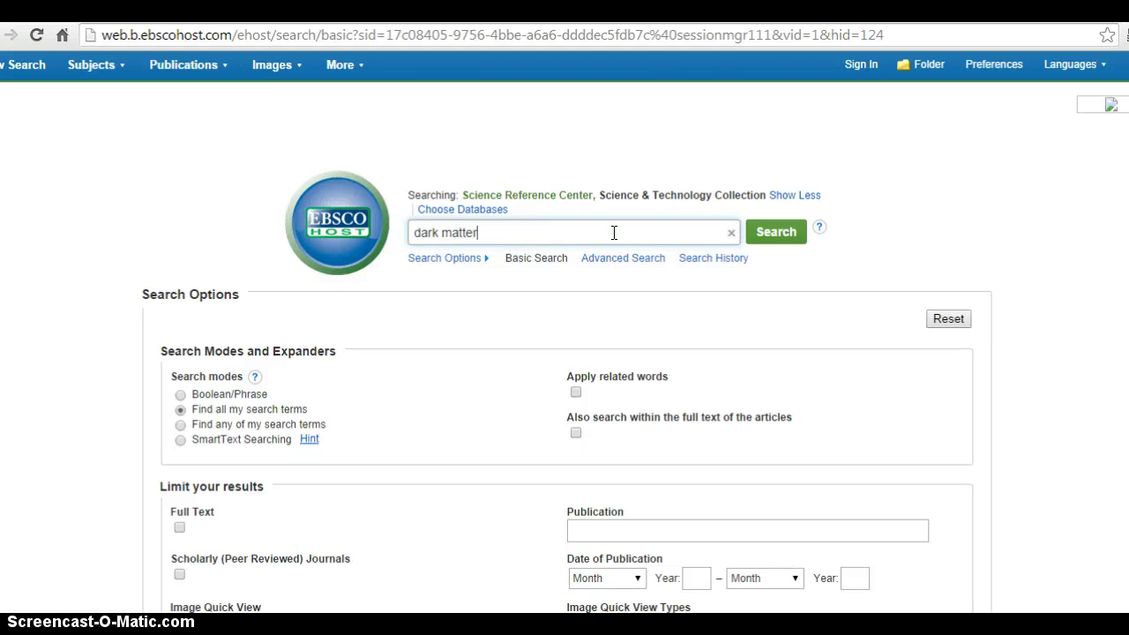
{"action": "left_click", "coordinate": [483, 412]}
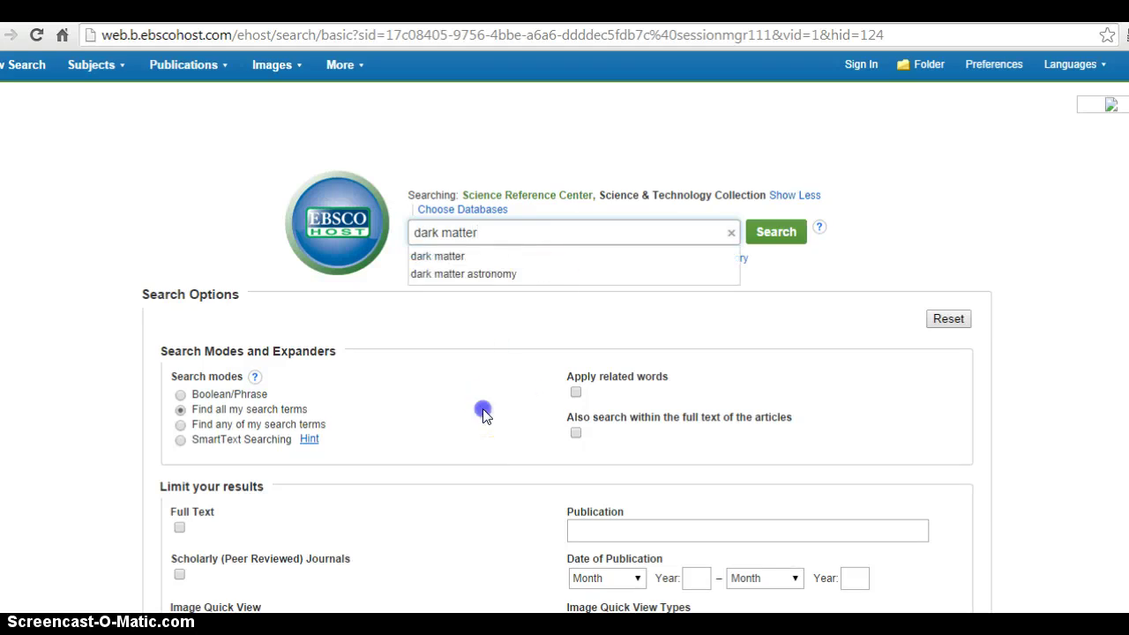
{"action": "scroll", "coordinate": [484, 414], "scroll_direction": "down", "scroll_amount": 1}
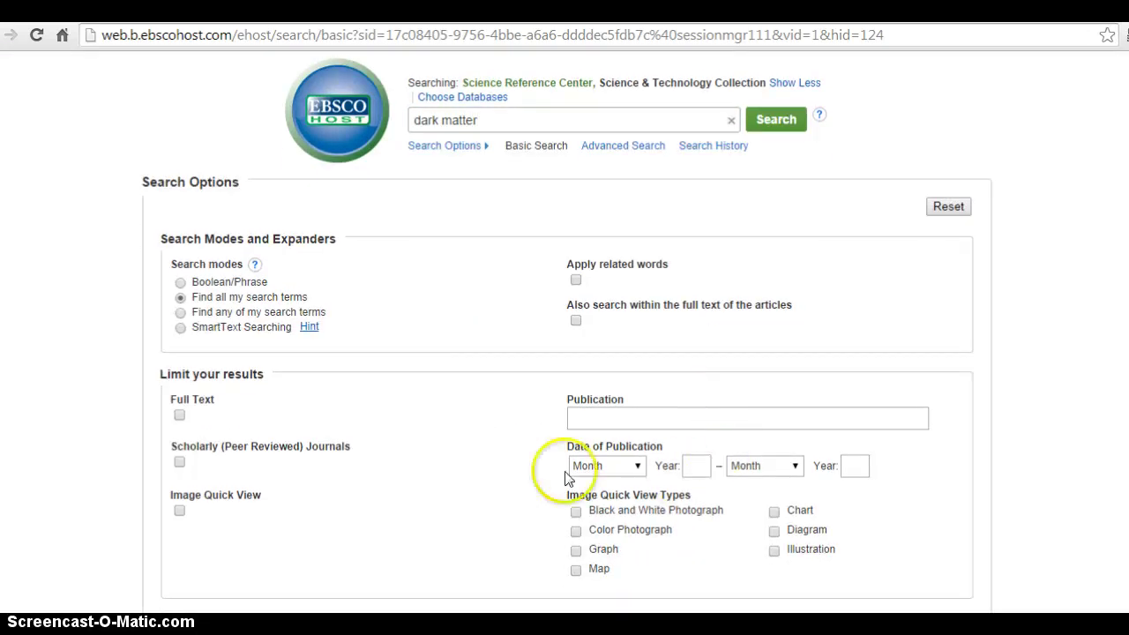
{"action": "scroll", "coordinate": [526, 399], "scroll_direction": "down", "scroll_amount": 1}
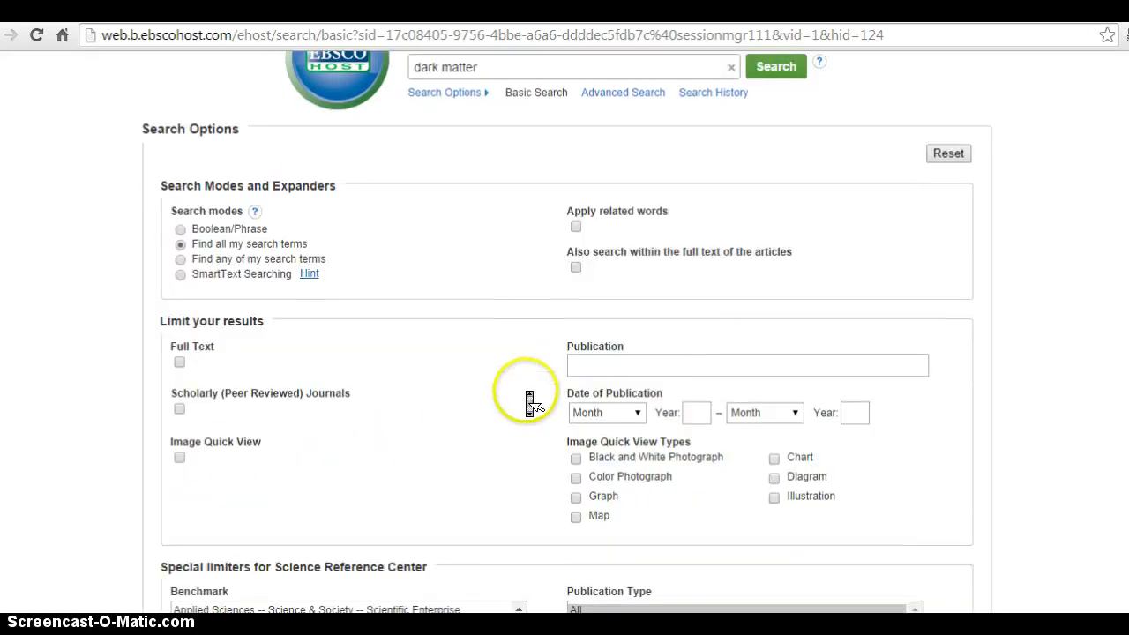
{"action": "left_click", "coordinate": [180, 328]}
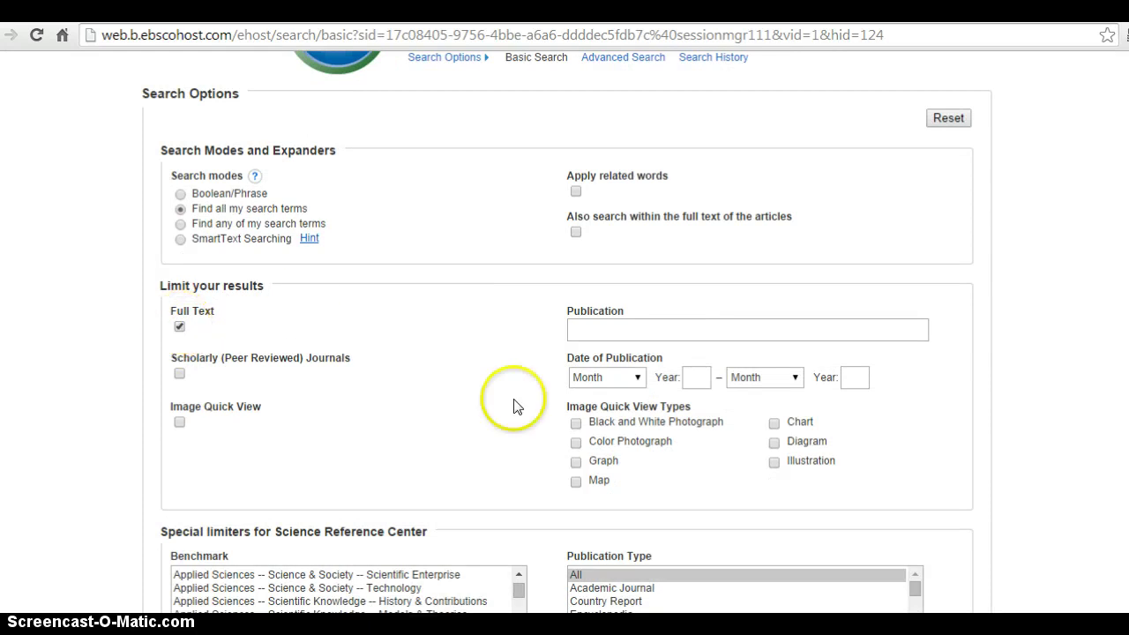
- Review the Benchmark choices in the Science Reference Center special limiters and run the dark matter search
{"action": "scroll", "coordinate": [514, 408], "scroll_direction": "down", "scroll_amount": 1}
{"action": "scroll", "coordinate": [514, 407], "scroll_direction": "down", "scroll_amount": 1}
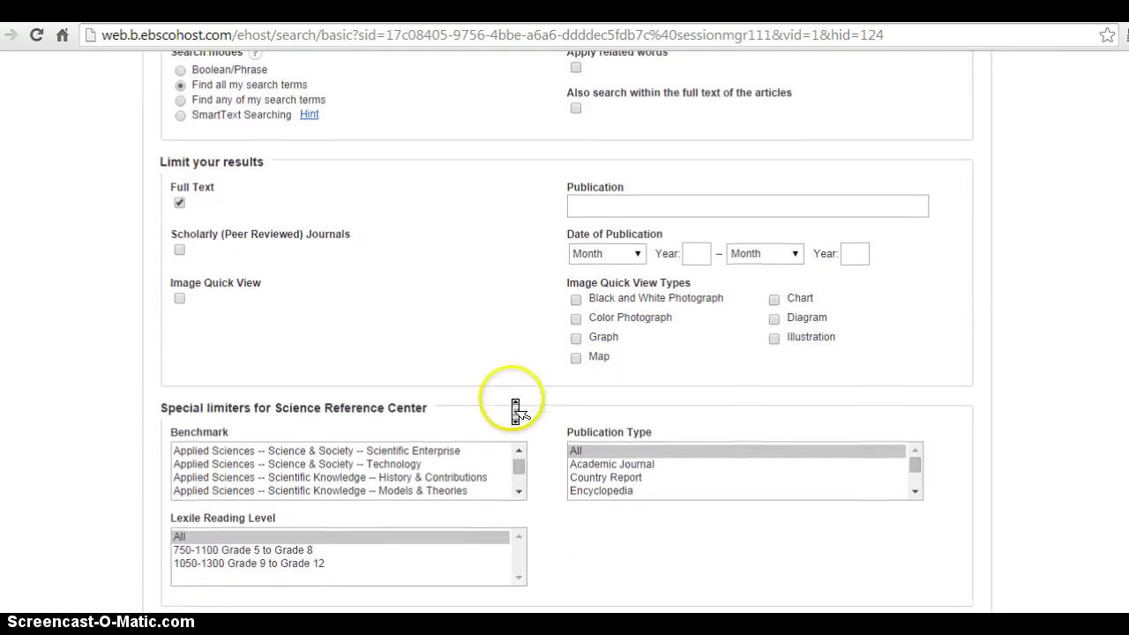
{"action": "left_click_drag", "start_coordinate": [518, 450], "coordinate": [519, 428]}
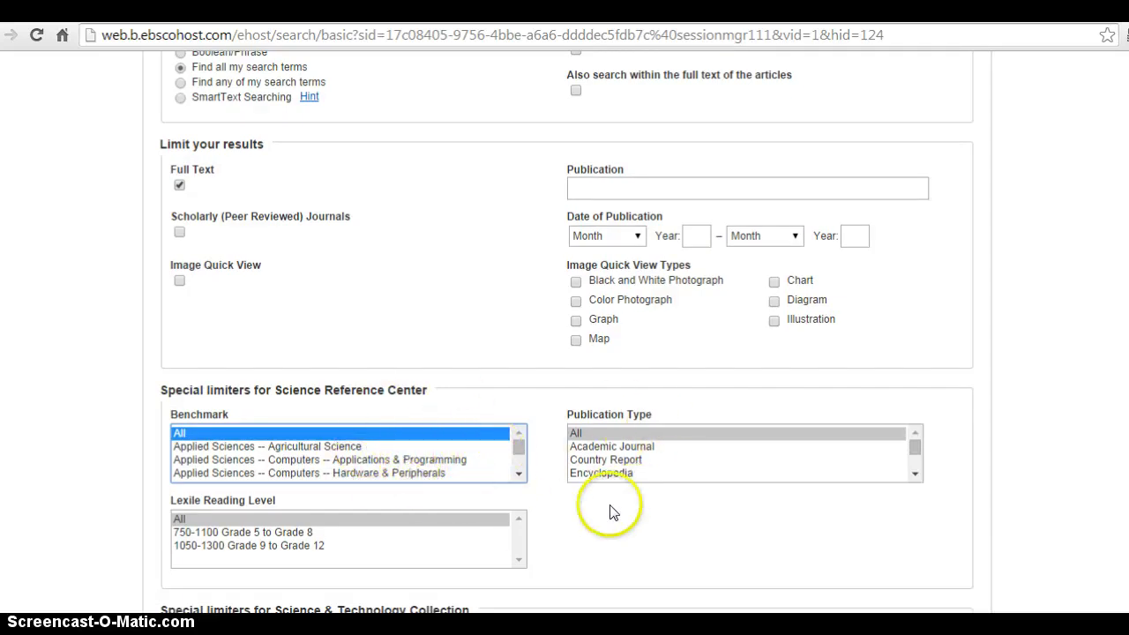
{"action": "scroll", "coordinate": [613, 512], "scroll_direction": "down", "scroll_amount": 2}
{"action": "scroll", "coordinate": [612, 521], "scroll_direction": "up", "scroll_amount": 6}
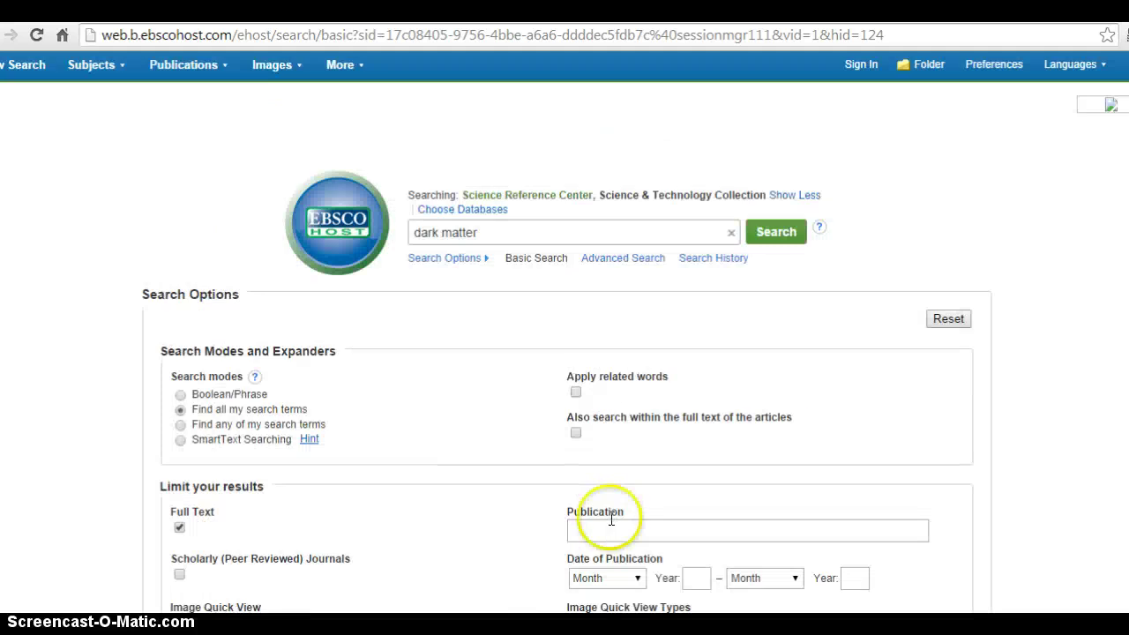
{"action": "left_click", "coordinate": [766, 233]}
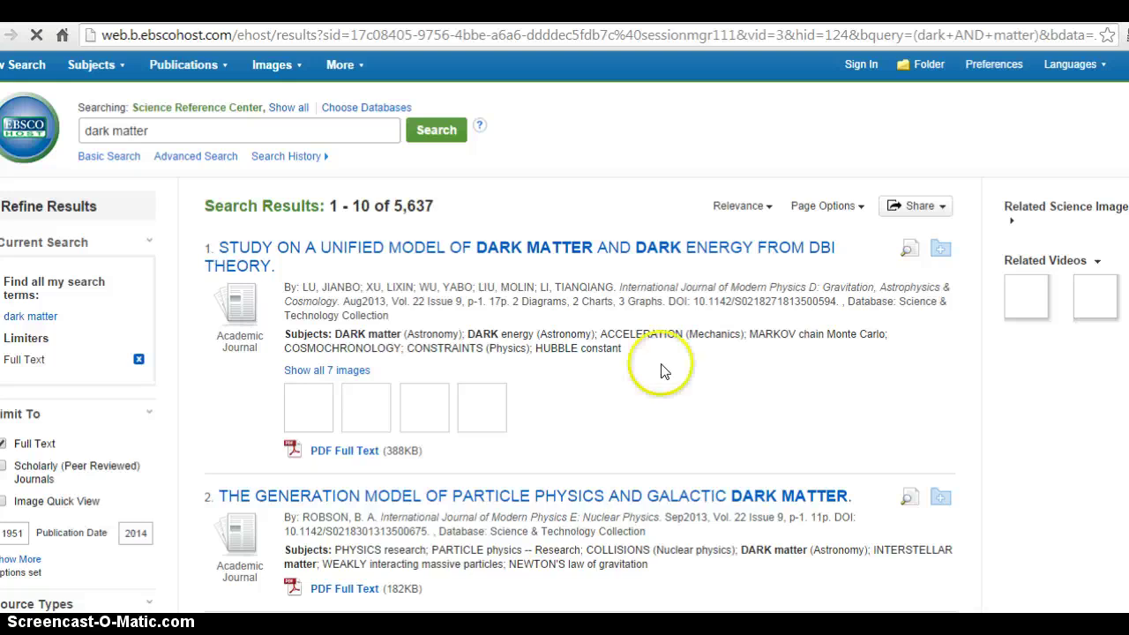
- Open the result "The Generation Model of Particle Physics and Galactic Dark Matter" and read its abstract
{"action": "left_click", "coordinate": [591, 501]}
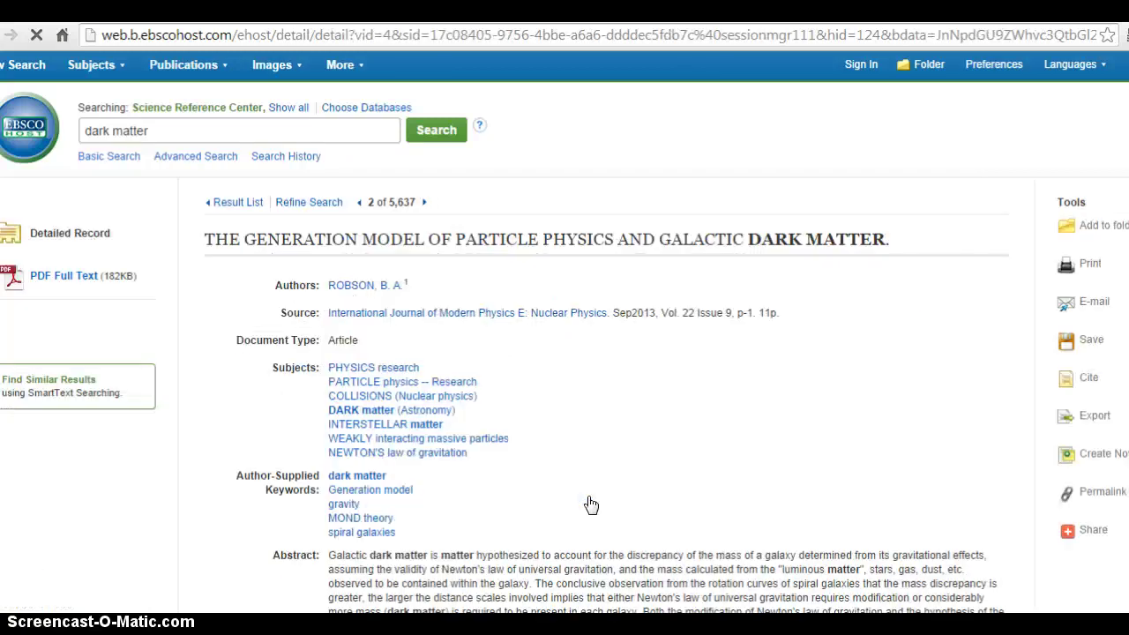
{"action": "scroll", "coordinate": [591, 504], "scroll_direction": "down", "scroll_amount": 2}
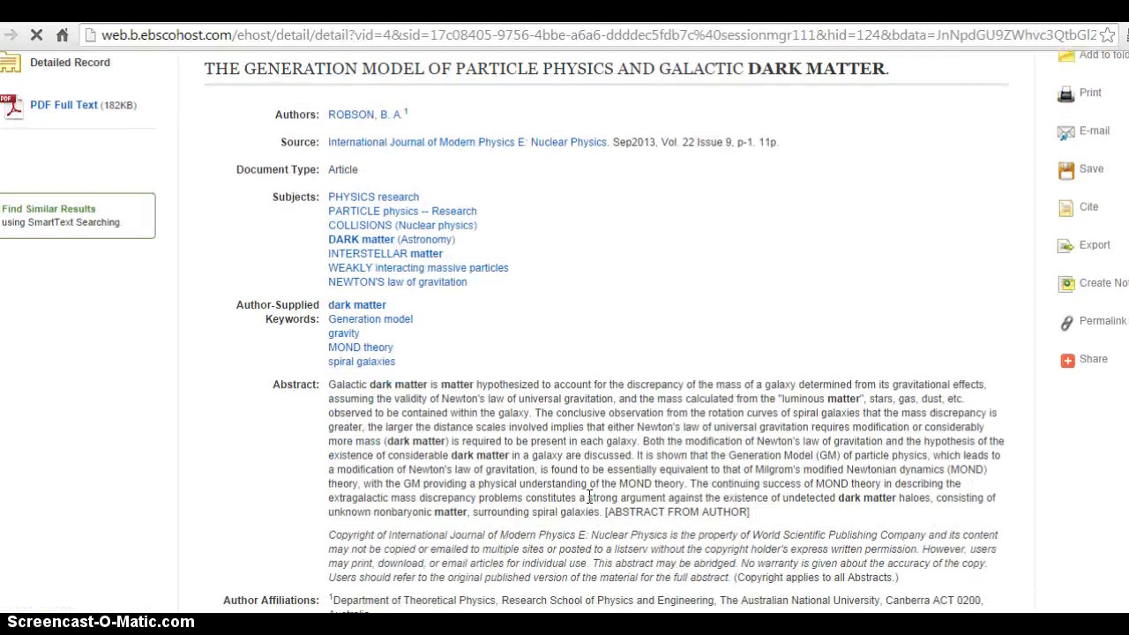
{"action": "left_click", "coordinate": [318, 385]}
{"action": "mouse_move", "coordinate": [318, 385]}
{"action": "left_mouse_down"}
{"action": "mouse_move", "coordinate": [670, 514]}
{"action": "mouse_move", "coordinate": [390, 427]}
{"action": "mouse_move", "coordinate": [324, 385]}
{"action": "left_mouse_up"}
{"action": "left_click", "coordinate": [695, 511]}
{"action": "left_click", "coordinate": [609, 472]}
{"action": "scroll", "coordinate": [939, 476], "scroll_direction": "down", "scroll_amount": 1}
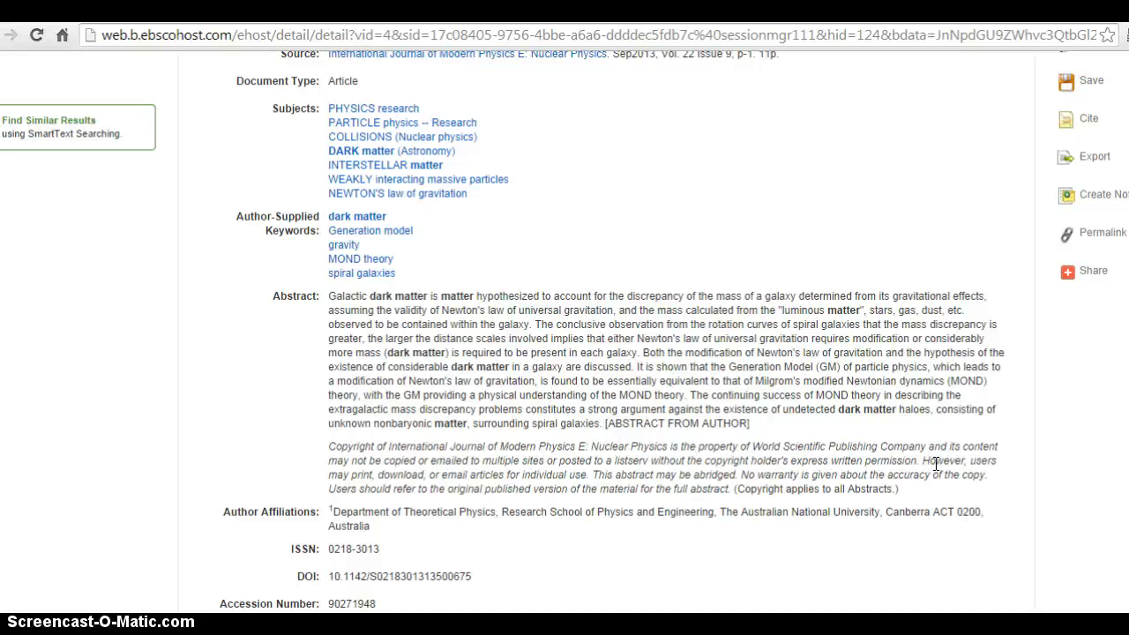
- Open the PDF full text of the galactic dark matter article
{"action": "scroll", "coordinate": [940, 476], "scroll_direction": "up", "scroll_amount": 2}
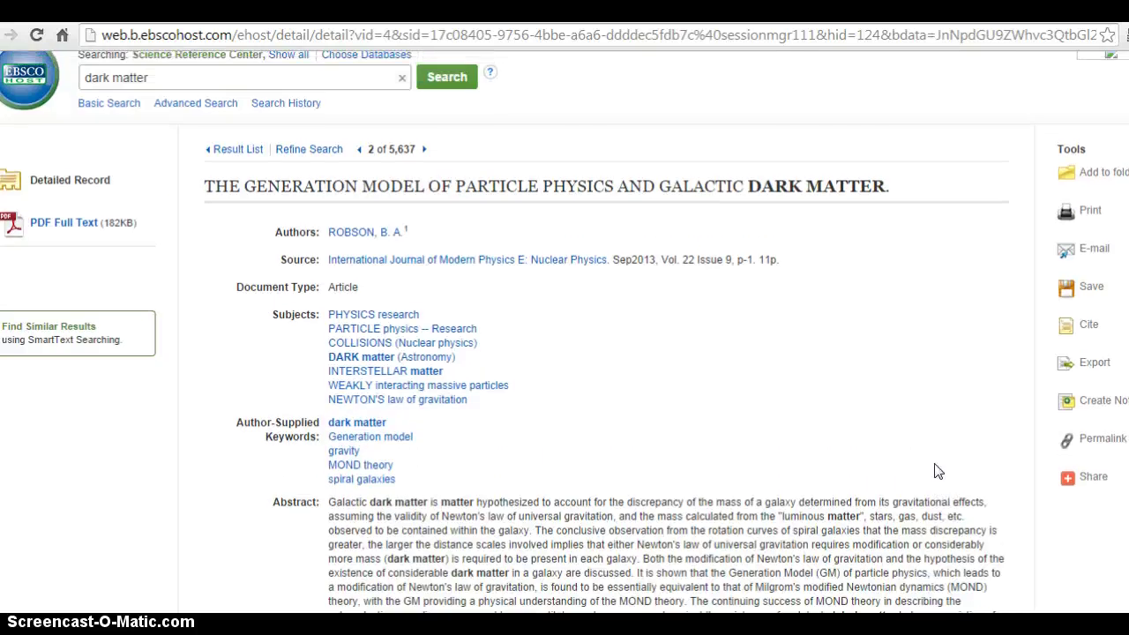
{"action": "left_click", "coordinate": [92, 222]}
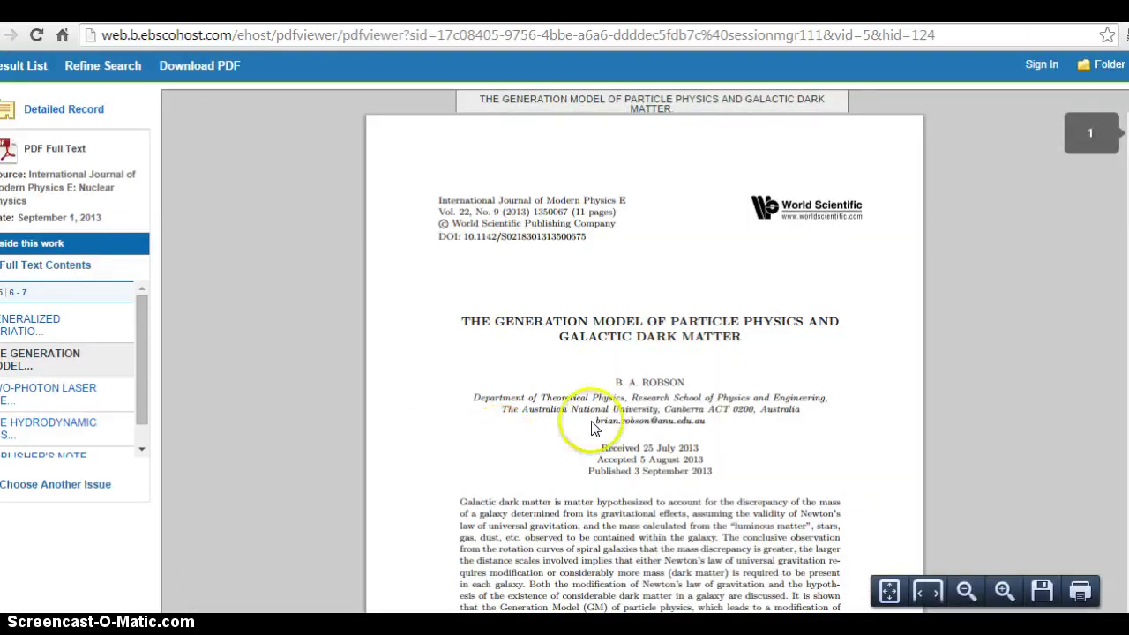
- Read the abstract, keywords and Introduction on the first two pages of the galactic dark matter article
{"action": "scroll", "coordinate": [647, 415], "scroll_direction": "down", "scroll_amount": 2}
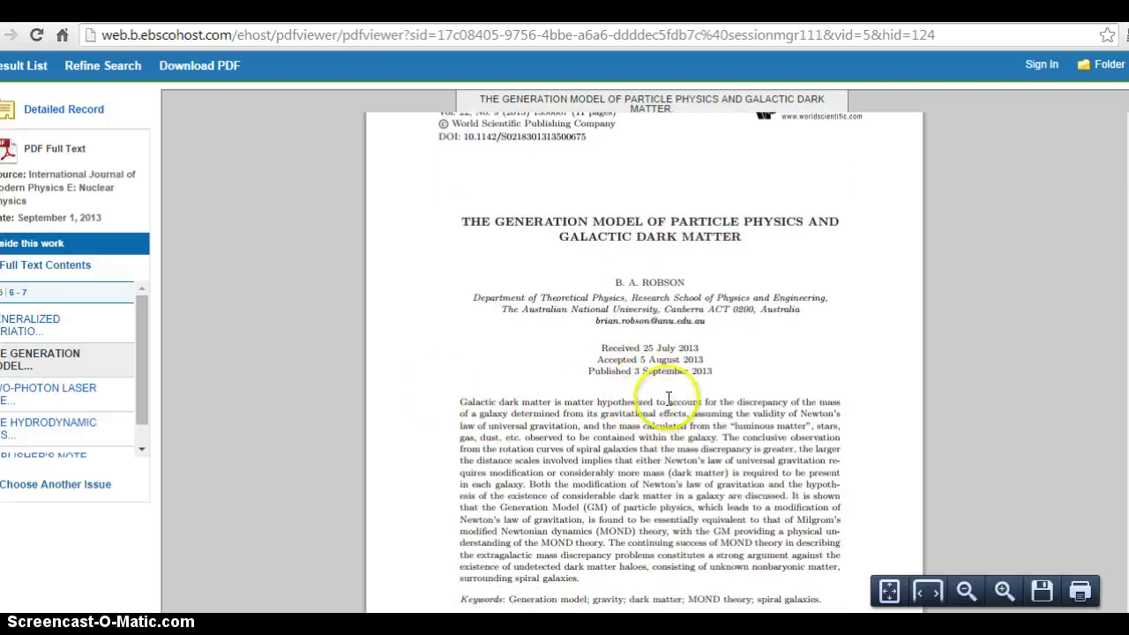
{"action": "scroll", "coordinate": [670, 411], "scroll_direction": "down", "scroll_amount": 1}
{"action": "scroll", "coordinate": [670, 410], "scroll_direction": "down", "scroll_amount": 1}
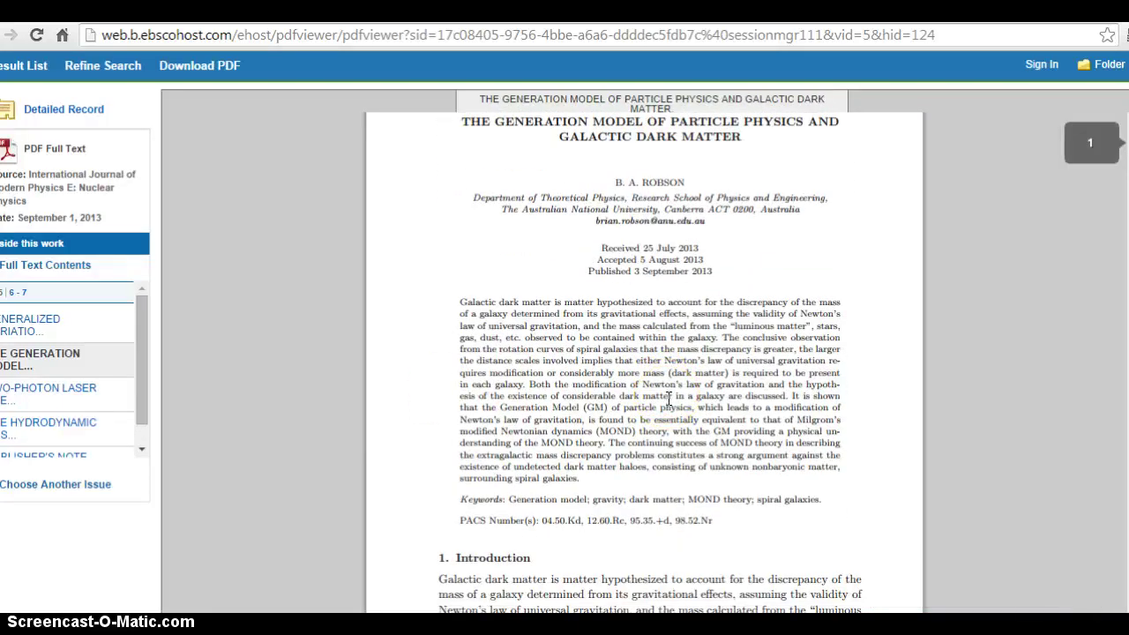
{"action": "scroll", "coordinate": [667, 410], "scroll_direction": "down", "scroll_amount": 4}
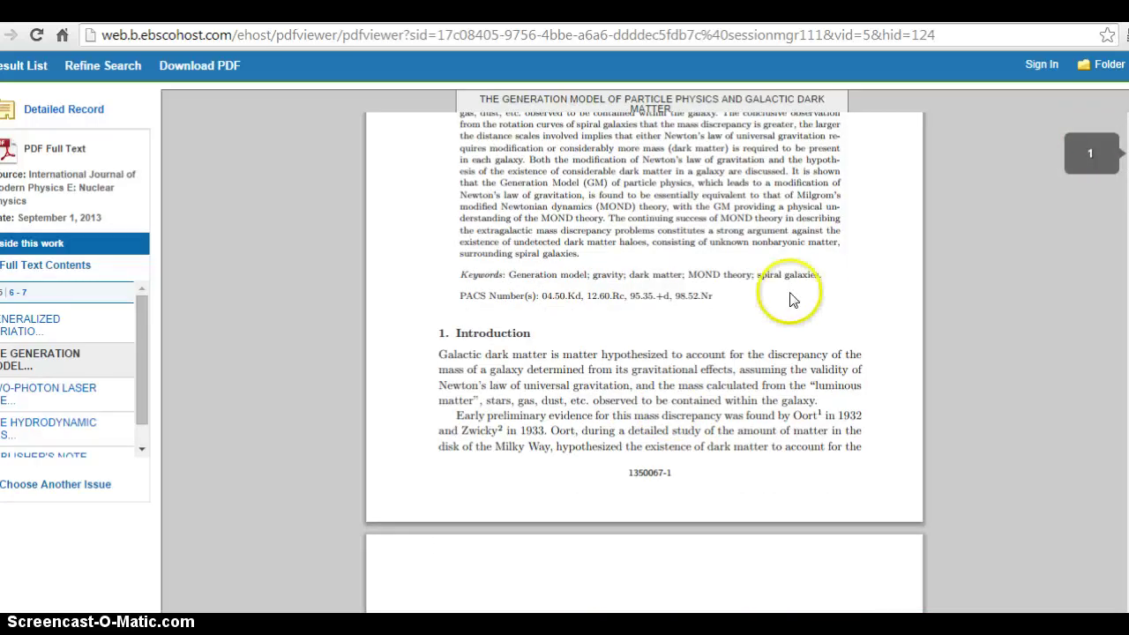
{"action": "scroll", "coordinate": [793, 305], "scroll_direction": "down", "scroll_amount": 3}
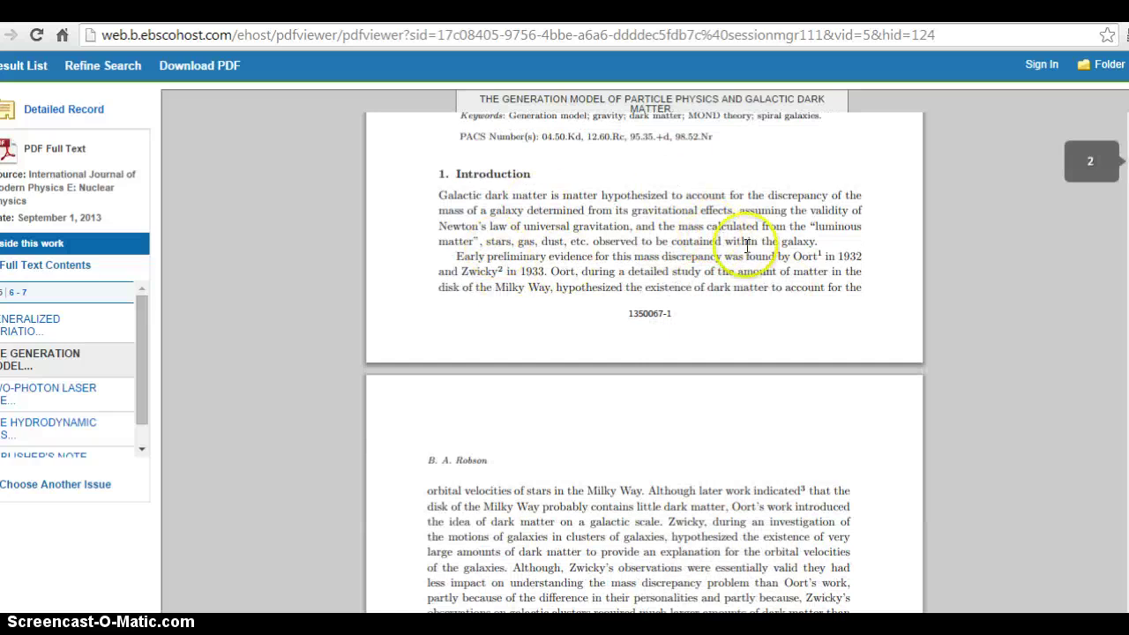
{"action": "scroll", "coordinate": [769, 416], "scroll_direction": "down", "scroll_amount": 6}
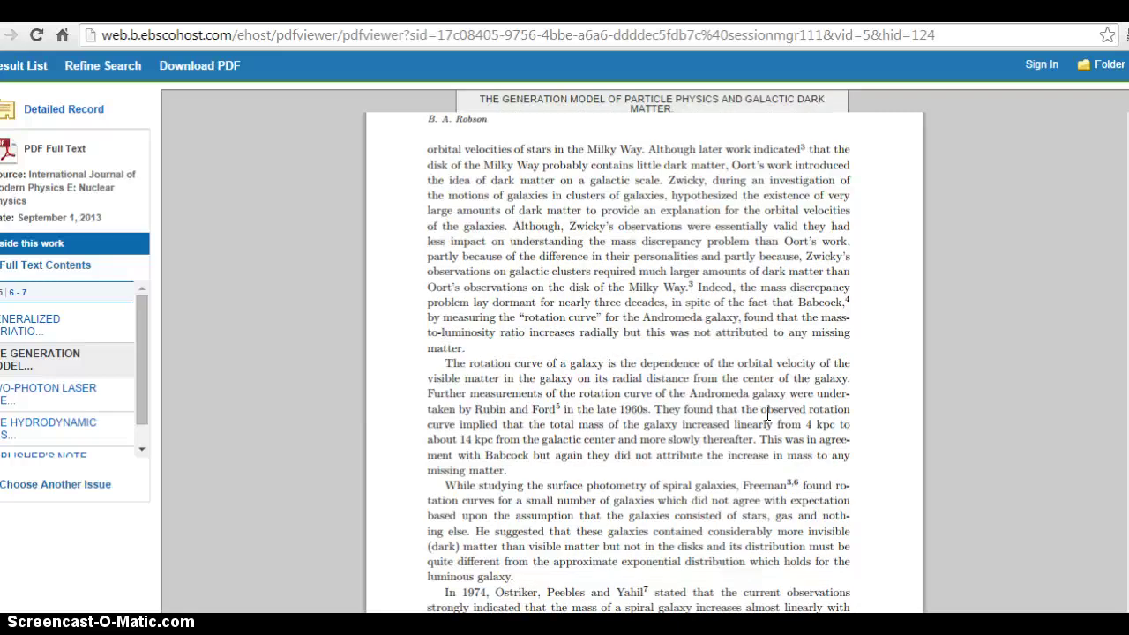
{"action": "scroll", "coordinate": [767, 414], "scroll_direction": "down", "scroll_amount": 15}
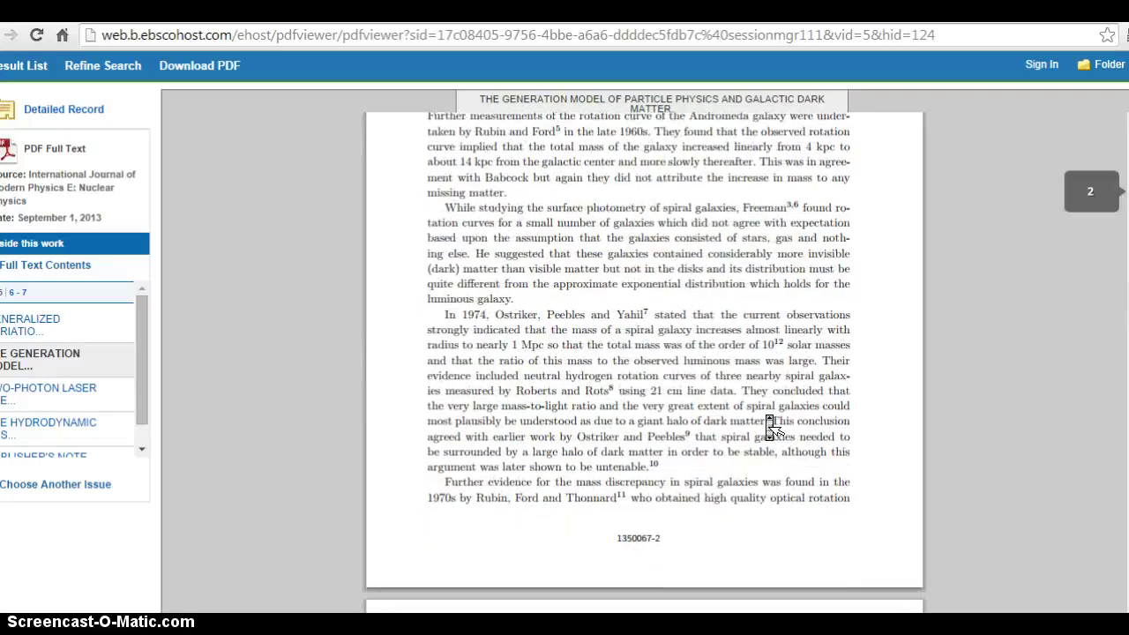
- Skim the article's Modified Newtonian Dynamics and GM of Particle Physics sections
{"action": "scroll", "coordinate": [767, 414], "scroll_direction": "down", "scroll_amount": 8}
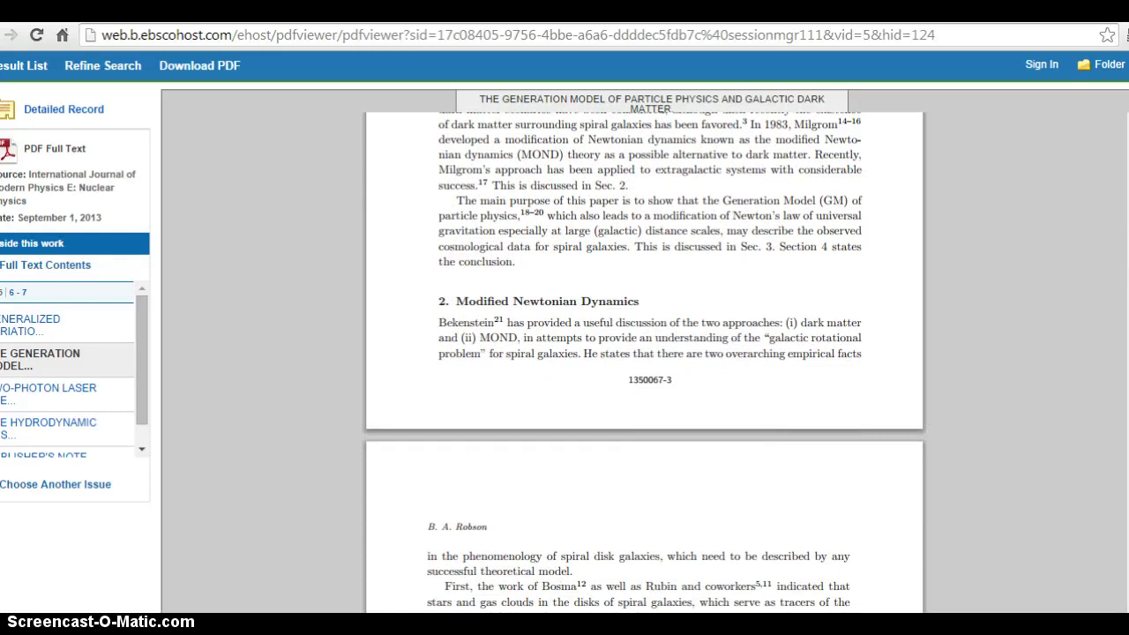
{"action": "scroll", "coordinate": [644, 353], "scroll_direction": "down", "scroll_amount": 15}
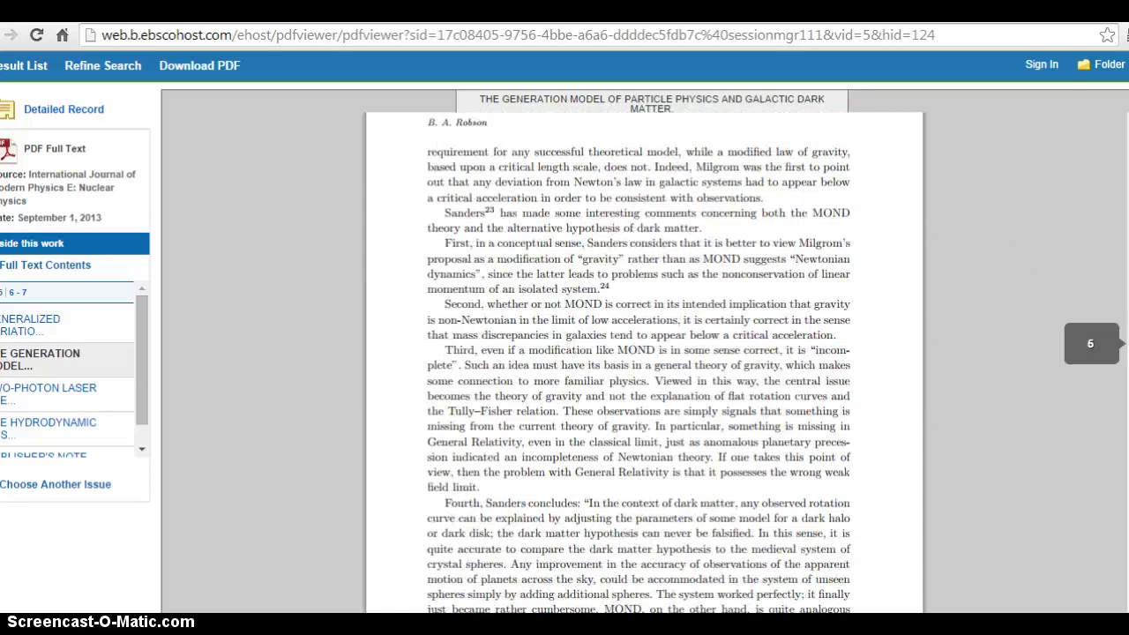
{"action": "scroll", "coordinate": [644, 352], "scroll_direction": "down", "scroll_amount": 20}
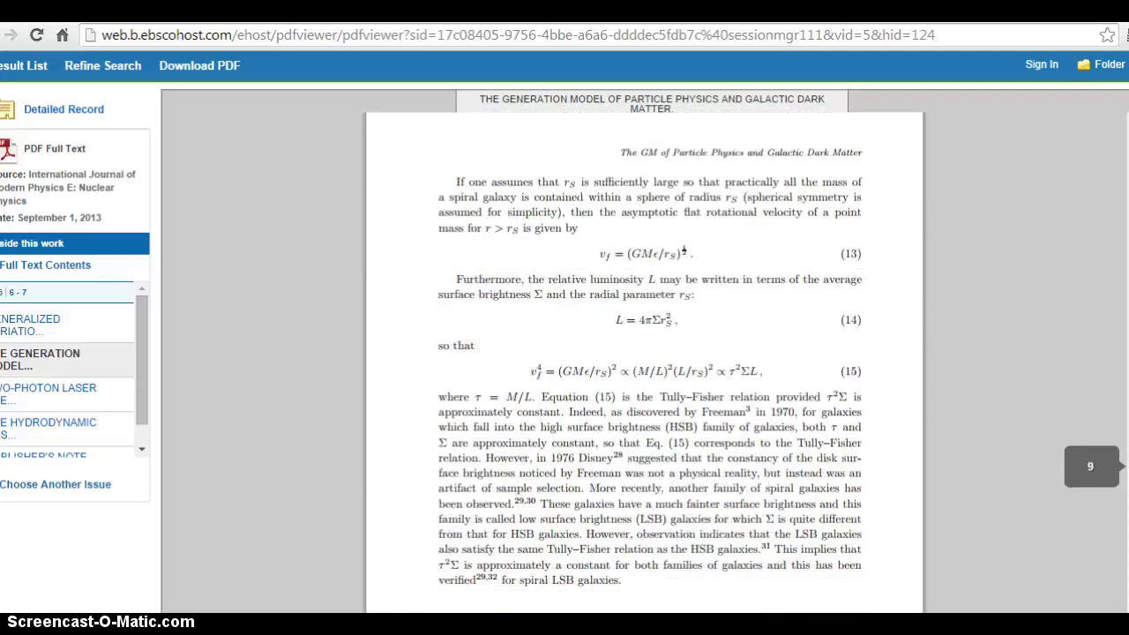
{"action": "scroll", "coordinate": [644, 353], "scroll_direction": "down", "scroll_amount": 15}
{"action": "scroll", "coordinate": [644, 353], "scroll_direction": "up", "scroll_amount": 20}
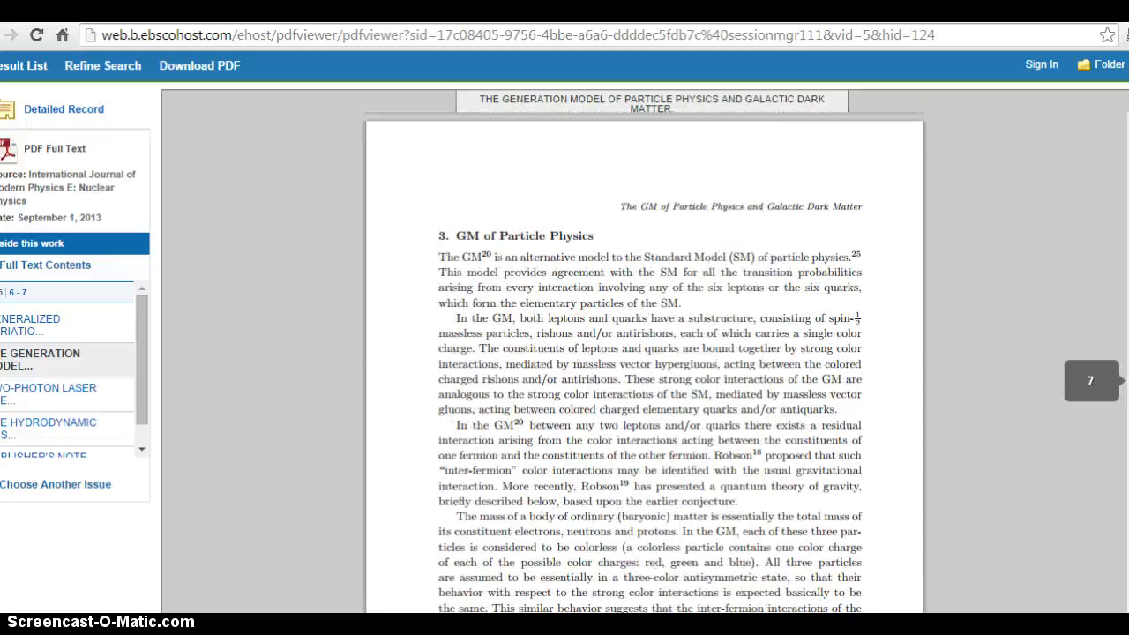
{"action": "scroll", "coordinate": [644, 353], "scroll_direction": "up", "scroll_amount": 3}
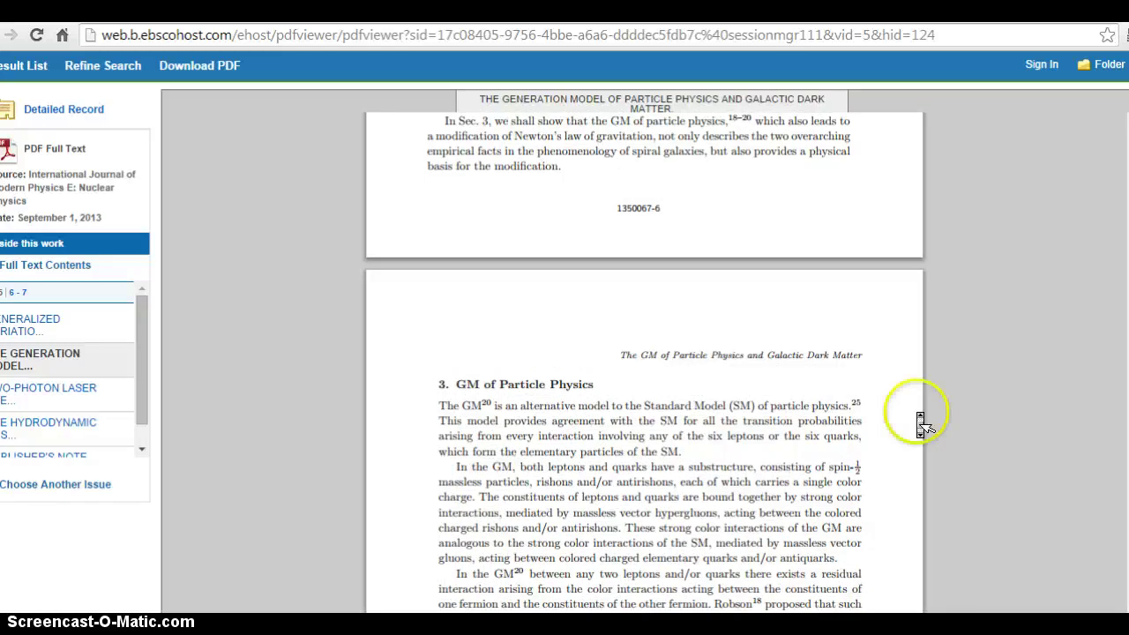
{"action": "scroll", "coordinate": [920, 424], "scroll_direction": "down", "scroll_amount": 10}
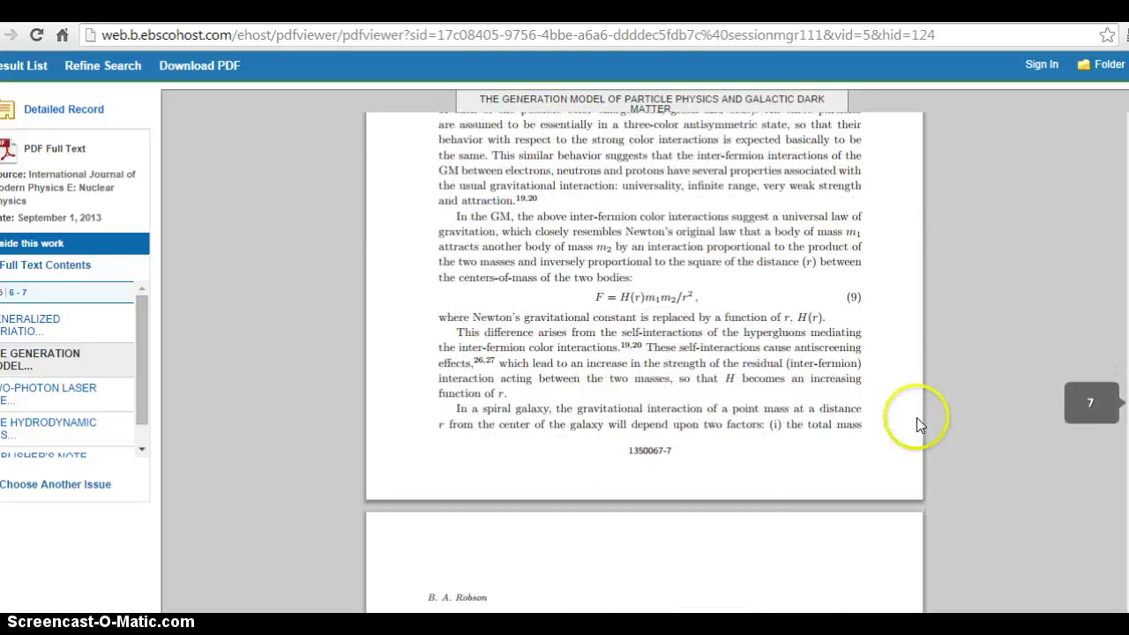
- Look through the equations on pages 8 and 9 and read the Conclusion section
{"action": "middle_click", "coordinate": [917, 445]}
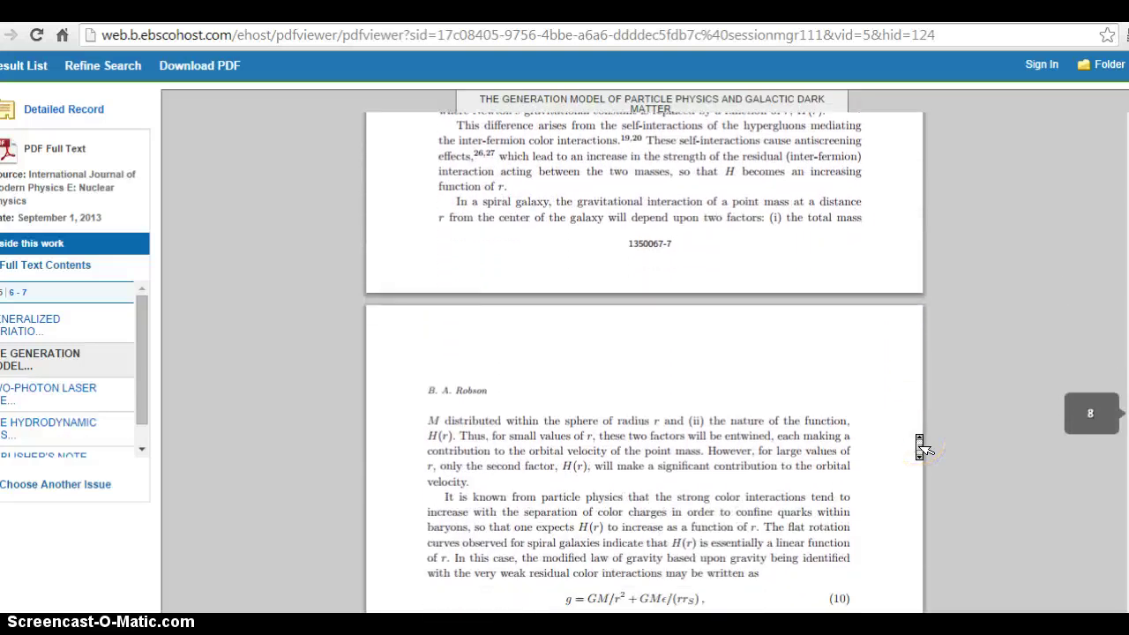
{"action": "left_click", "coordinate": [913, 442]}
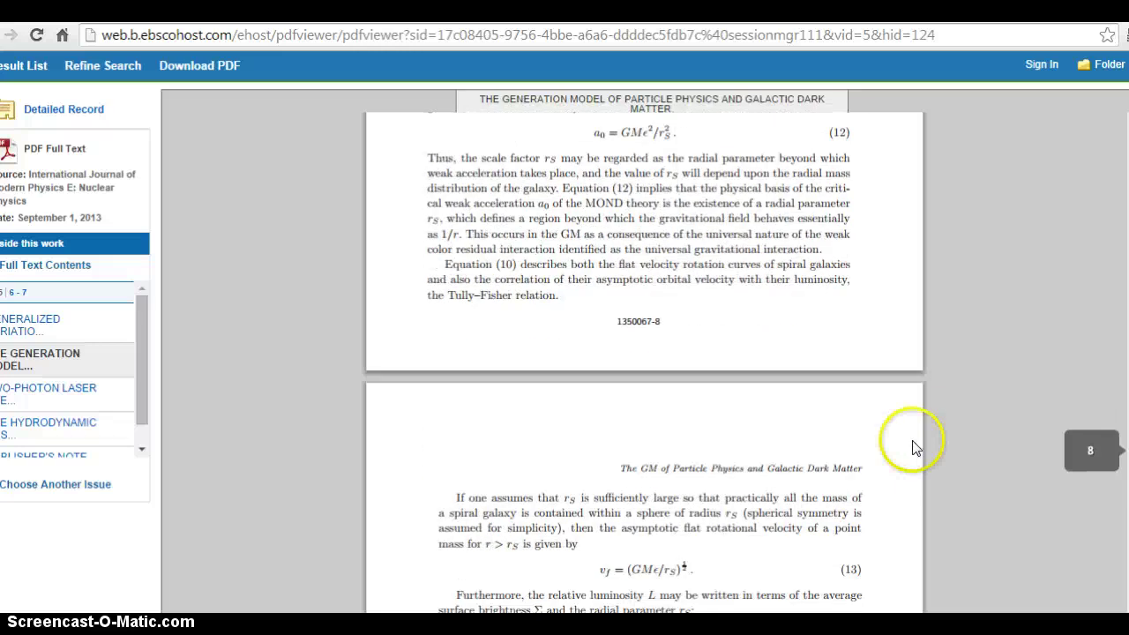
{"action": "middle_click", "coordinate": [914, 447]}
{"action": "left_click", "coordinate": [915, 459]}
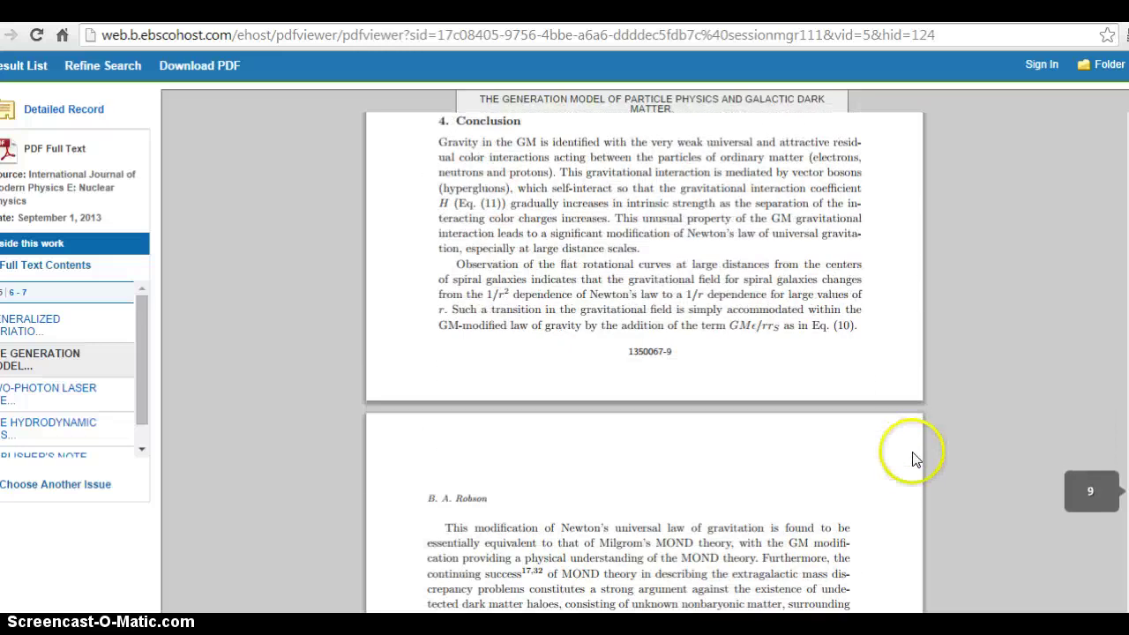
{"action": "middle_click", "coordinate": [915, 465]}
{"action": "left_click", "coordinate": [915, 465]}
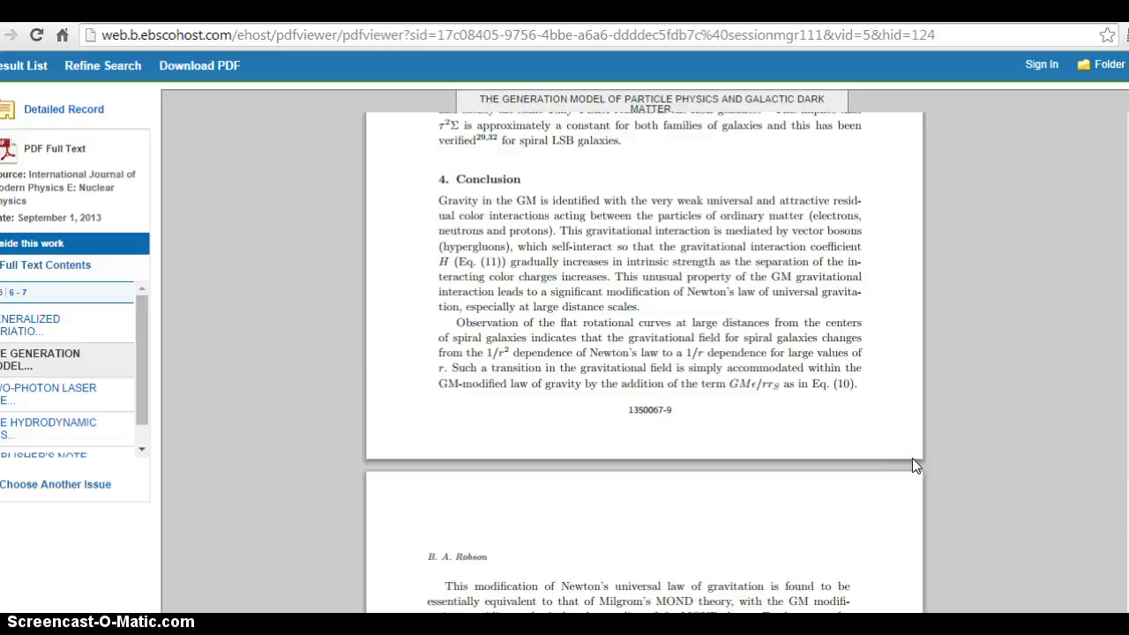
- Examine the Acknowledgments and References through the end of the PDF and return to the article's first page
{"action": "middle_click", "coordinate": [912, 459]}
{"action": "left_click", "coordinate": [912, 459]}
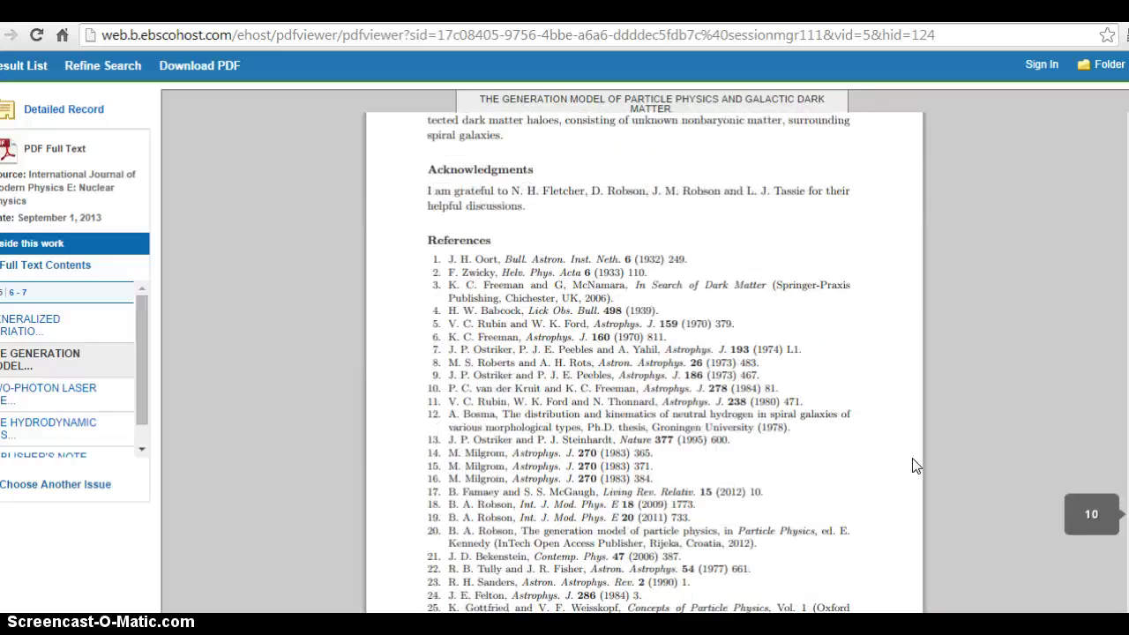
{"action": "left_click", "coordinate": [915, 469]}
{"action": "middle_click", "coordinate": [914, 469]}
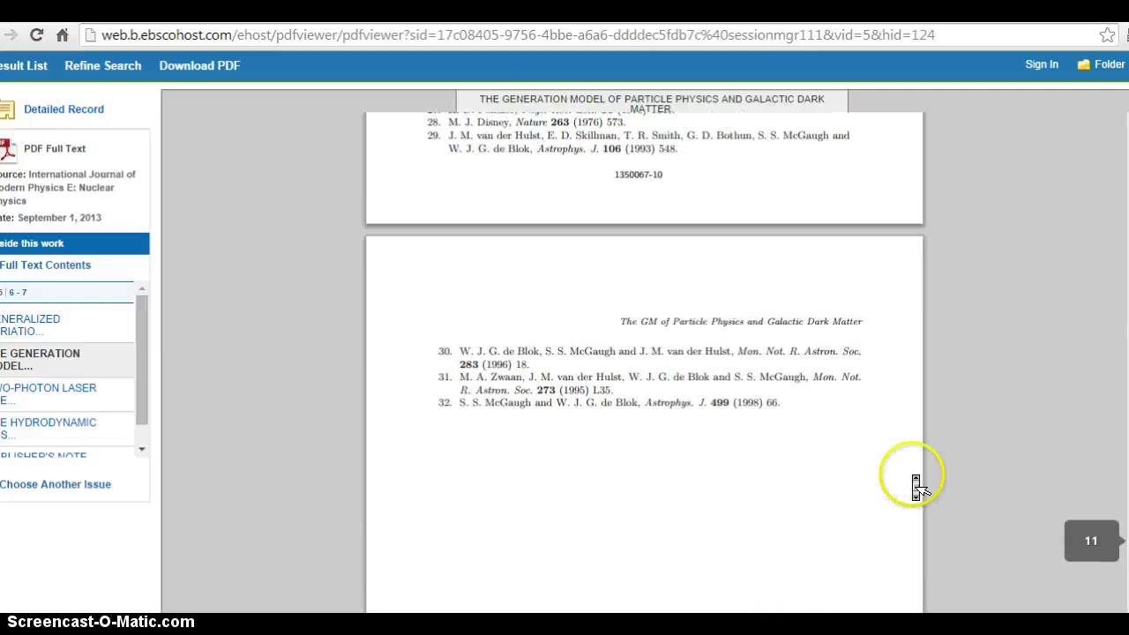
{"action": "left_click", "coordinate": [914, 499]}
{"action": "scroll", "coordinate": [915, 503], "scroll_direction": "down", "scroll_amount": 3}
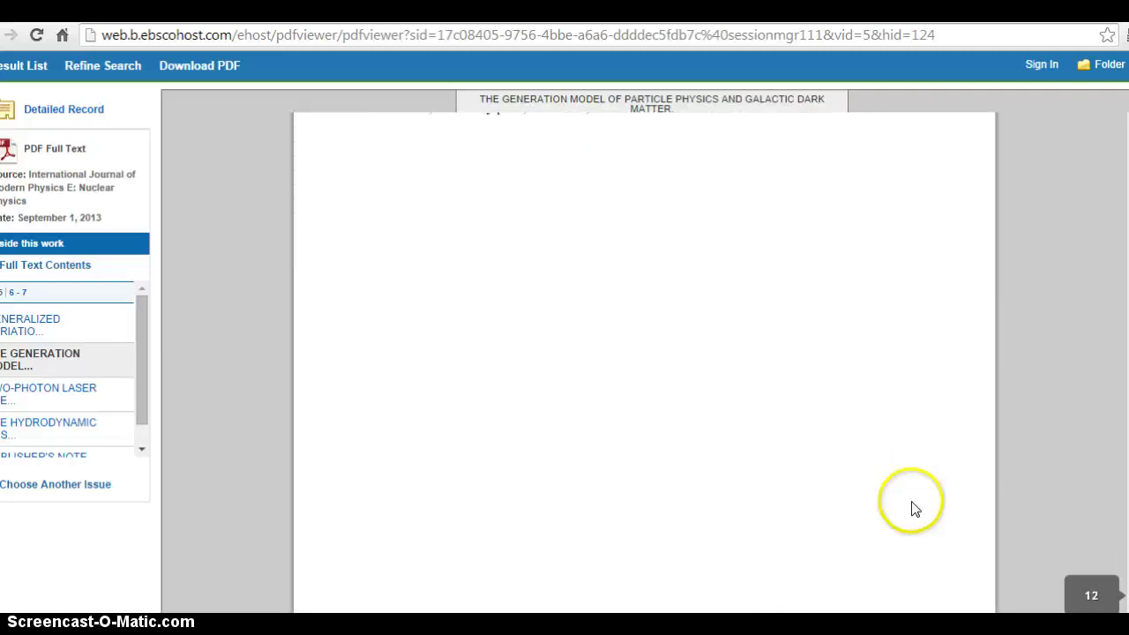
{"action": "middle_click", "coordinate": [915, 509]}
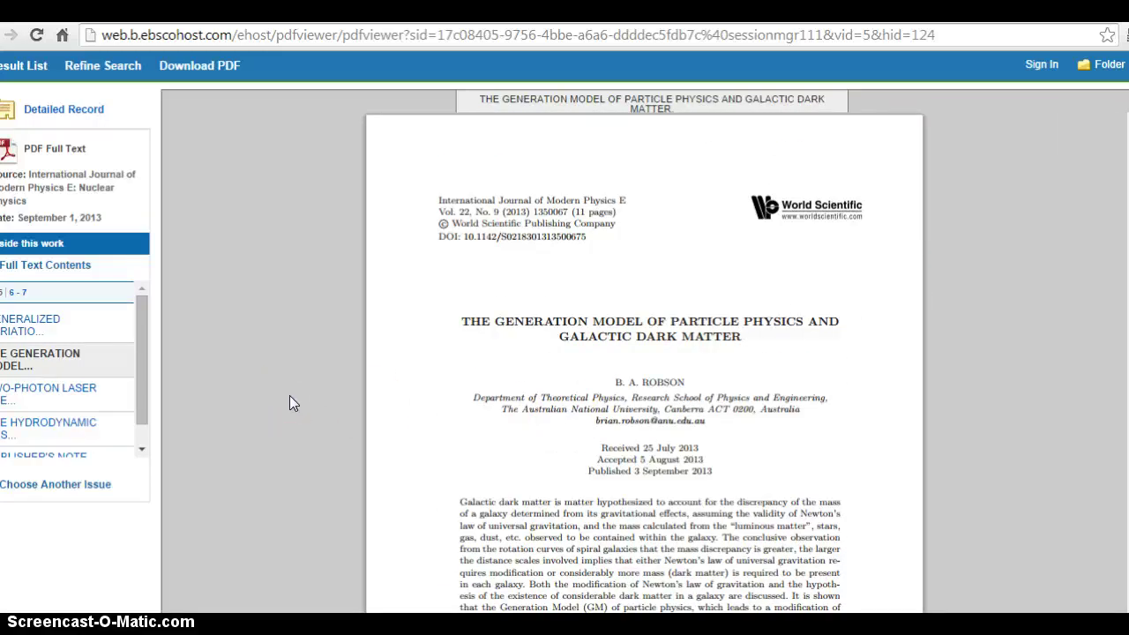
{"action": "left_click", "coordinate": [349, 605]}
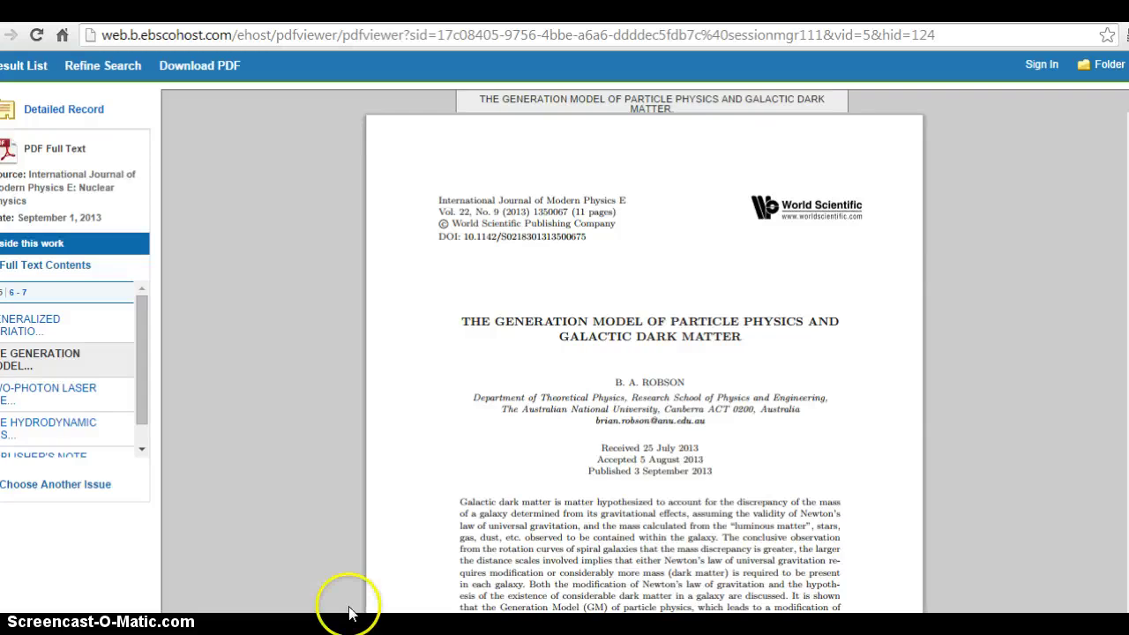